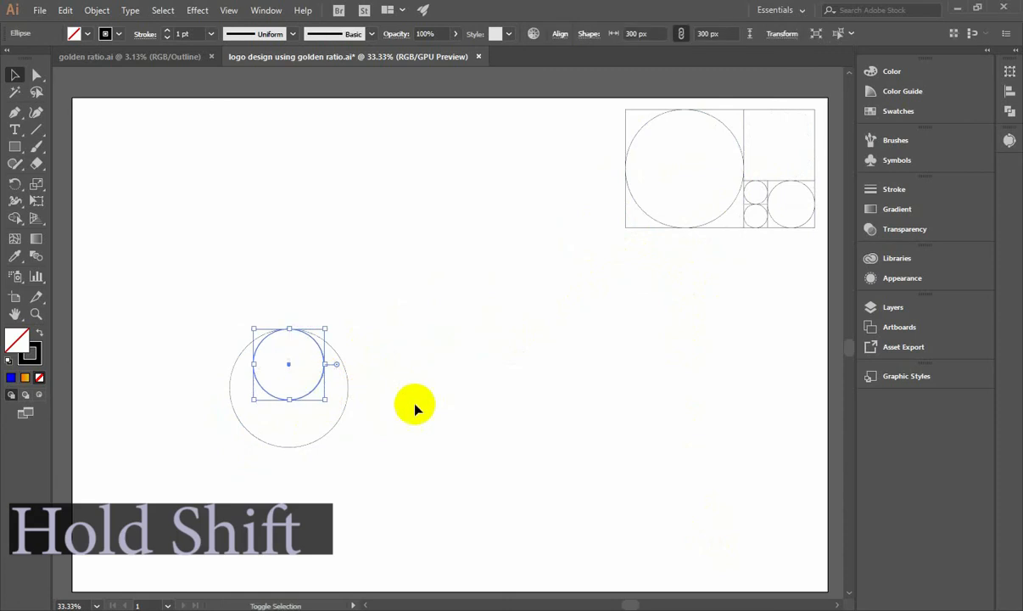
# Duplicate the large circle above, left and right so four overlapping large circles surround and touch the small central circle
pyautogui.click(390, 380)
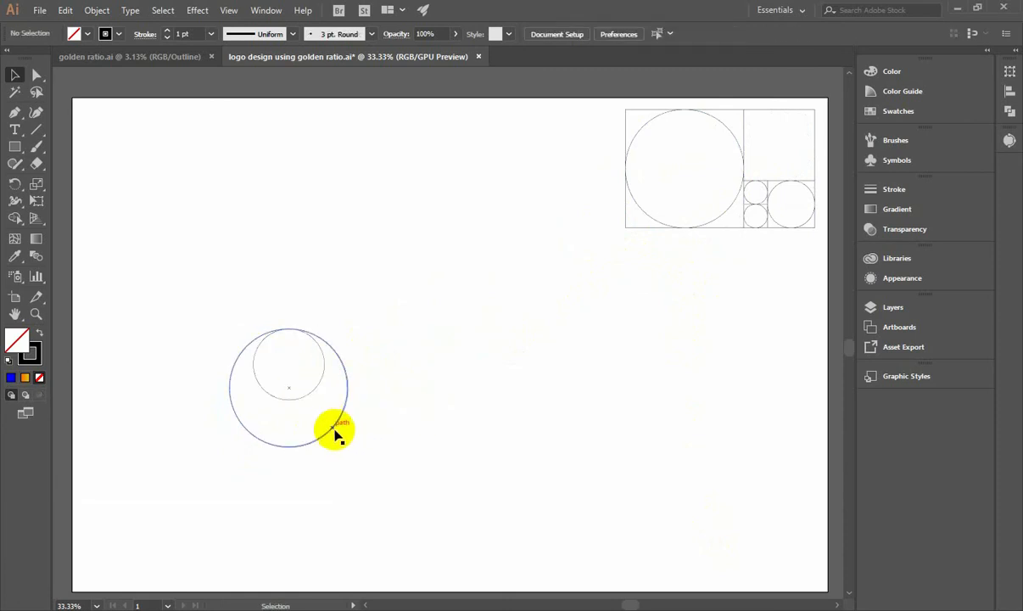
pyautogui.moveTo(335, 434); pyautogui.dragTo(336, 386)
pyautogui.click(392, 355)
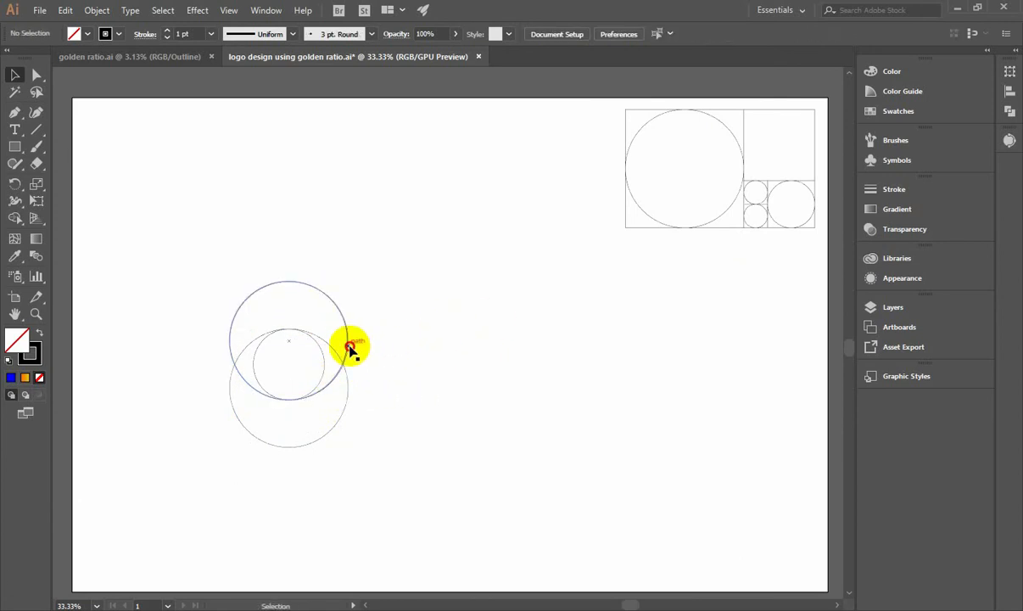
pyautogui.moveTo(352, 347); pyautogui.dragTo(327, 383)
pyautogui.click(428, 399)
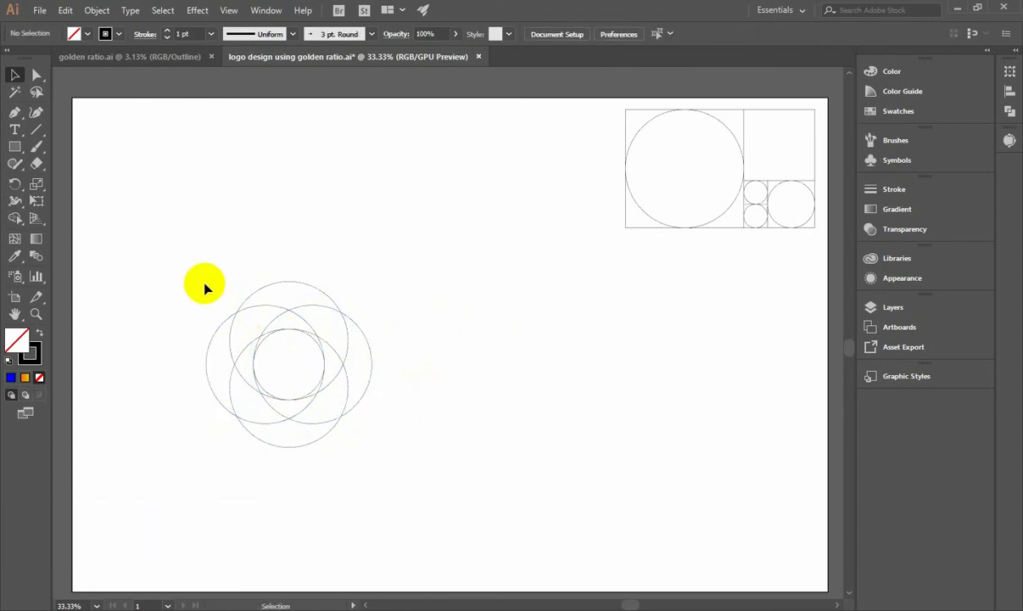
# Select all the circles and merge the upper-left petal's regions into one shape with the Shape Builder
pyautogui.moveTo(155, 271); pyautogui.dragTo(393, 416)
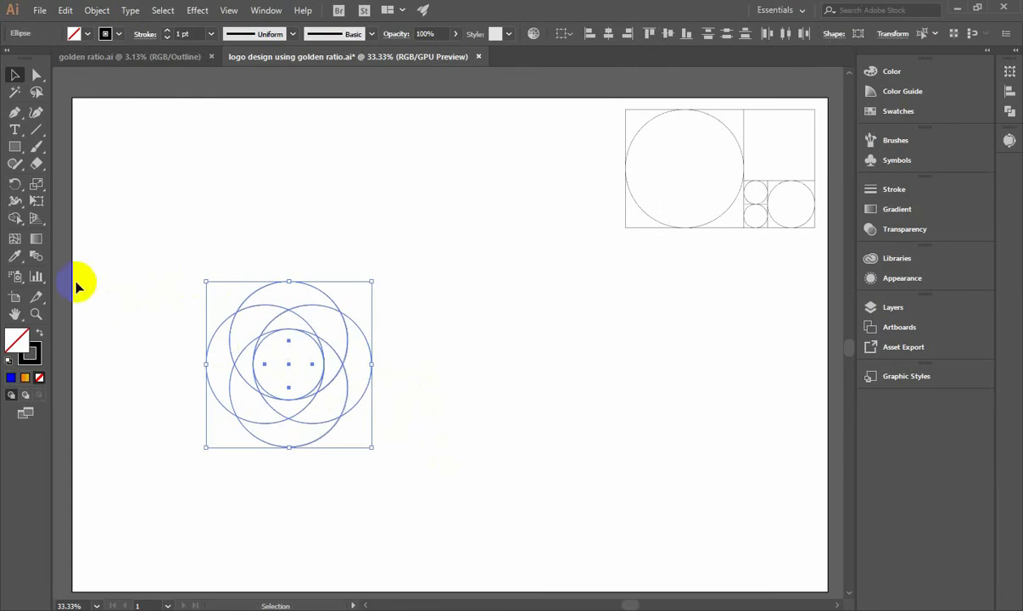
pyautogui.click(20, 221)
pyautogui.scroll(4, 309, 375)
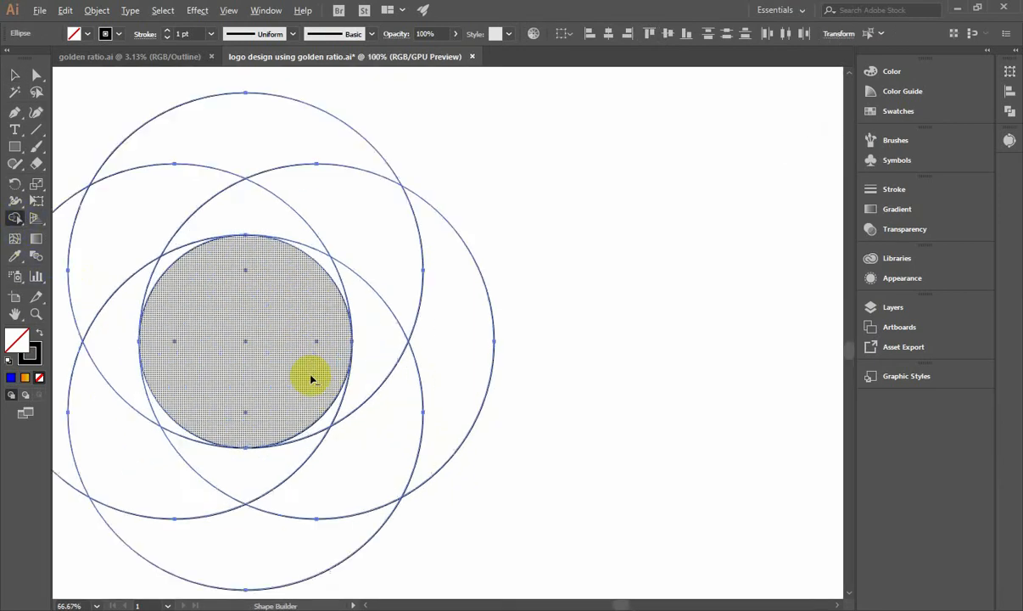
pyautogui.moveTo(305, 373); pyautogui.dragTo(541, 416)
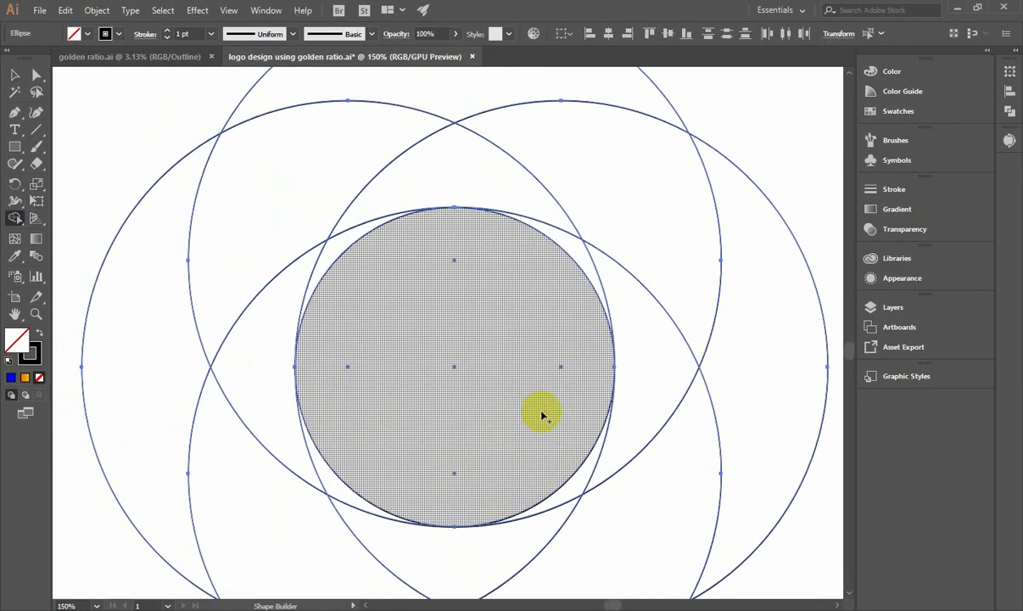
pyautogui.scroll(-1, 544, 414)
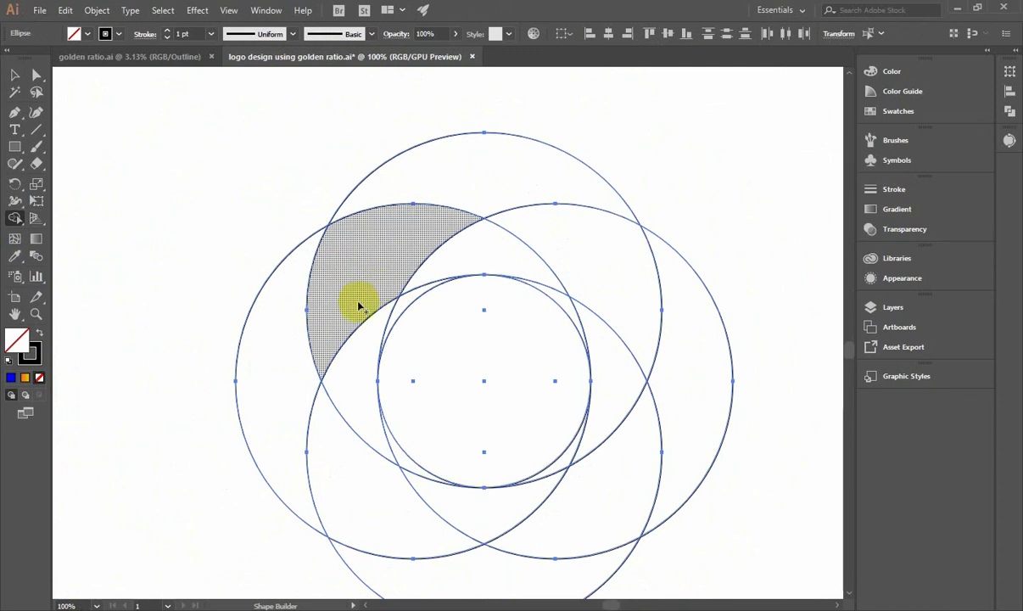
pyautogui.moveTo(359, 307)
pyautogui.mouseDown()
pyautogui.moveTo(362, 399)
pyautogui.moveTo(400, 445)
pyautogui.mouseUp()
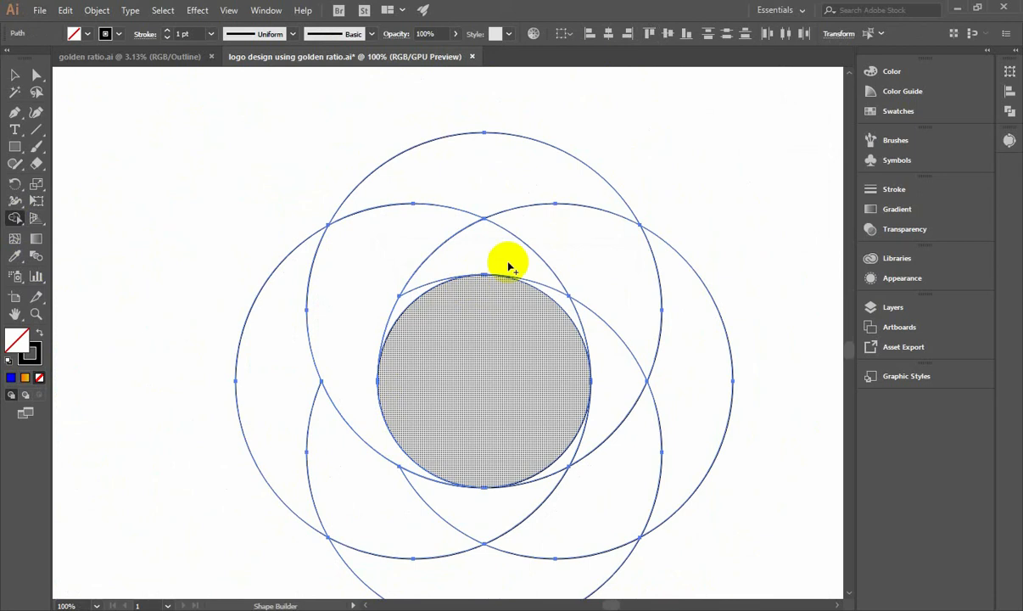
# Merge the overlapping regions of the upper-right, lower-right and lower-left petals into one swirling shape each
pyautogui.moveTo(586, 257); pyautogui.dragTo(494, 259)
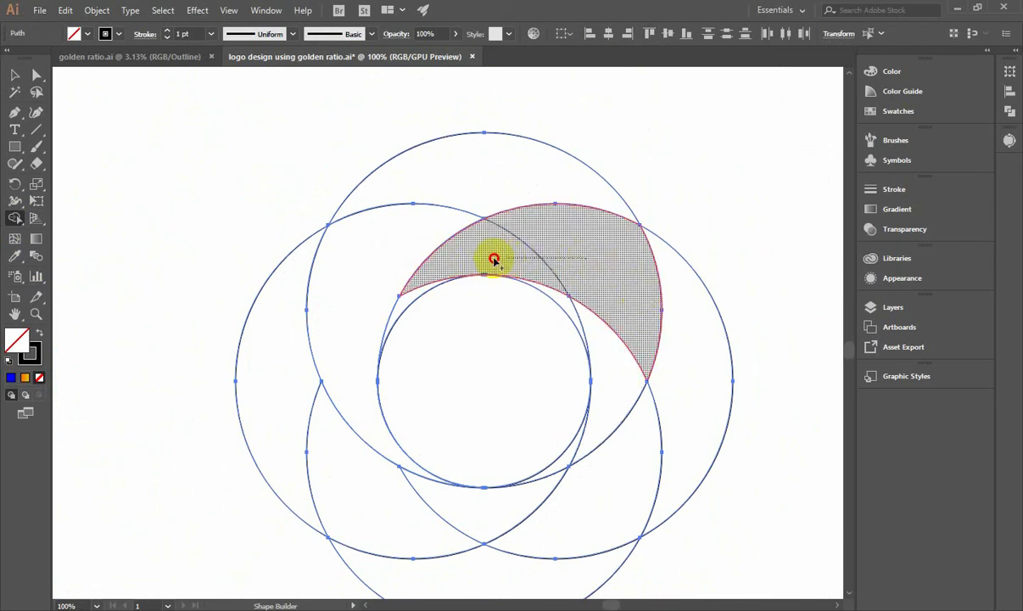
pyautogui.moveTo(434, 273); pyautogui.dragTo(410, 295)
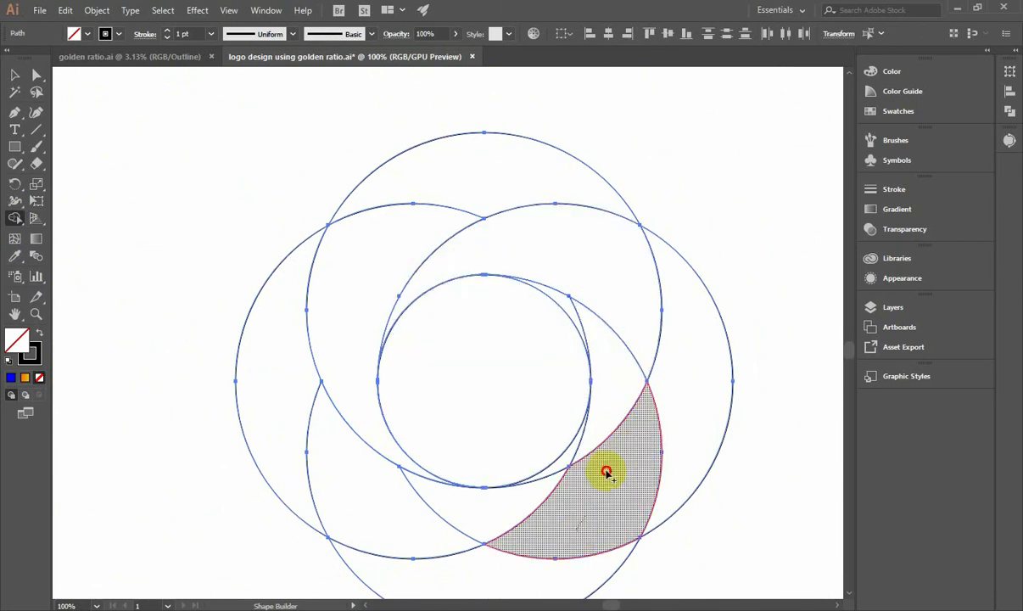
pyautogui.moveTo(606, 472)
pyautogui.mouseDown()
pyautogui.moveTo(604, 361)
pyautogui.moveTo(576, 324)
pyautogui.moveTo(589, 338)
pyautogui.mouseUp()
pyautogui.moveTo(345, 488)
pyautogui.mouseDown()
pyautogui.moveTo(409, 501)
pyautogui.moveTo(515, 492)
pyautogui.moveTo(560, 469)
pyautogui.mouseUp()
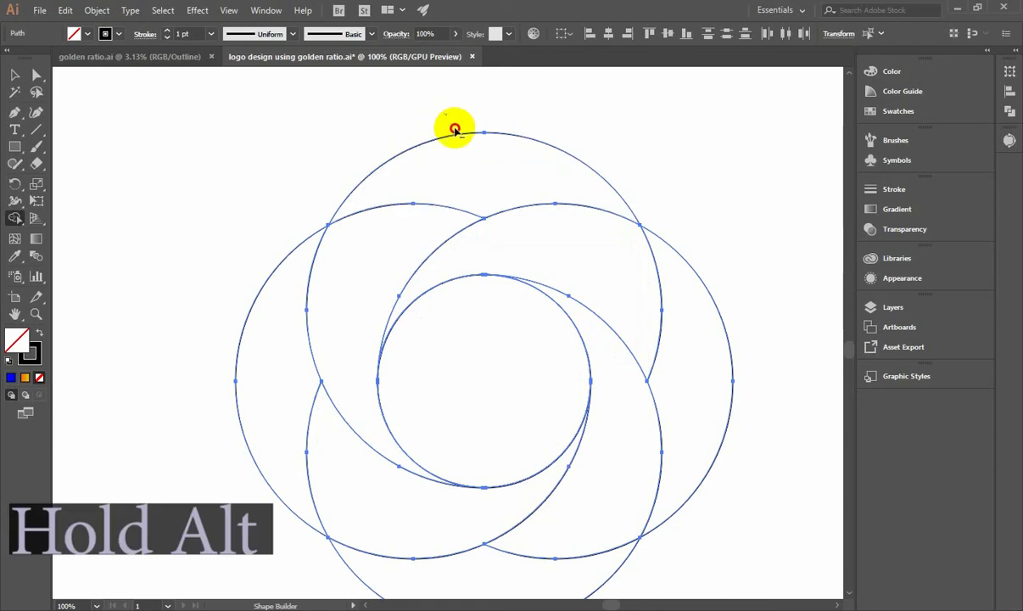
# Remove the four outer crescents around the petals with the Shape Builder, then deselect the artwork
pyautogui.keyDown('alt'); pyautogui.click(468, 151); pyautogui.keyUp('alt')
pyautogui.moveTo(241, 232)
pyautogui.mouseDown()
pyautogui.moveTo(242, 262)
pyautogui.moveTo(283, 341)
pyautogui.mouseUp()
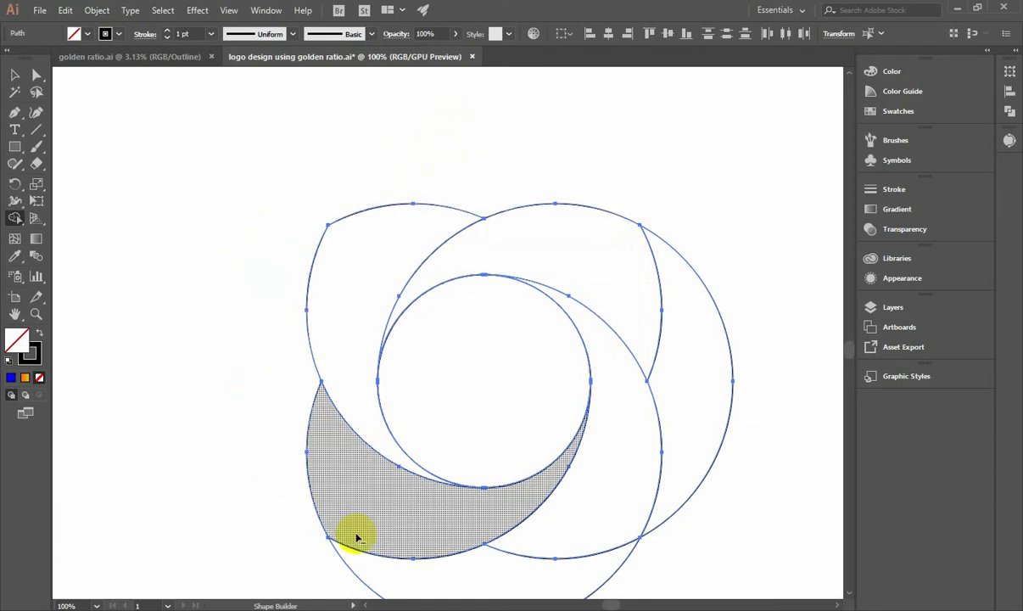
pyautogui.keyDown('alt'); pyautogui.click(372, 580); pyautogui.keyUp('alt')
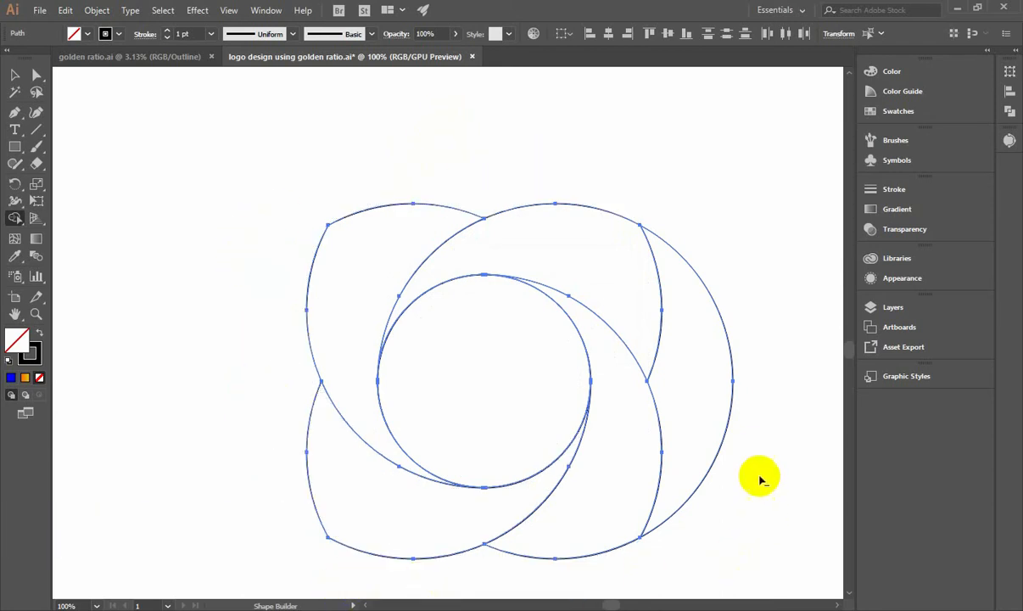
pyautogui.keyDown('alt'); pyautogui.click(712, 406); pyautogui.keyUp('alt')
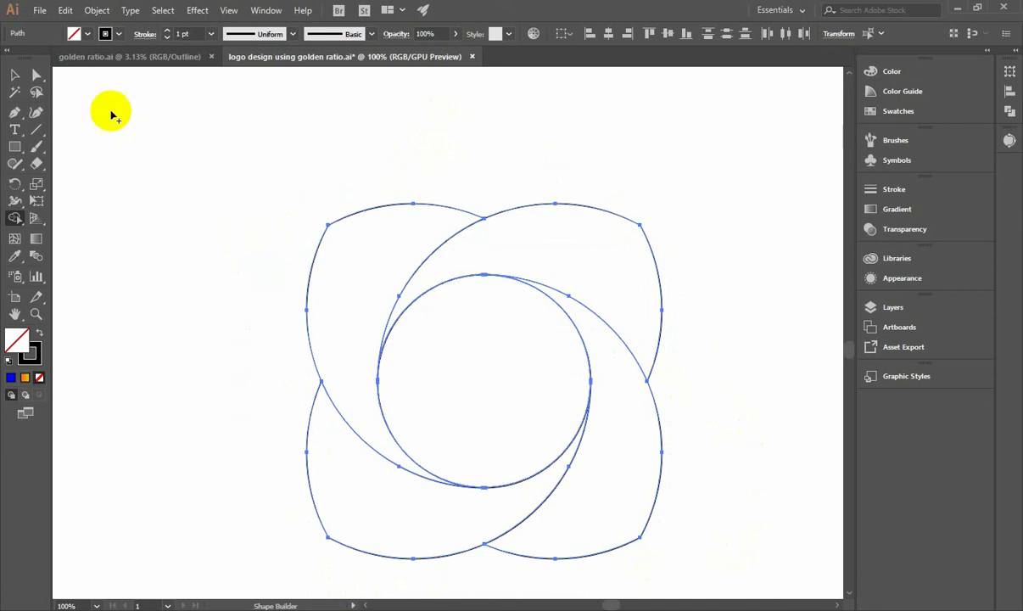
pyautogui.click(14, 75)
pyautogui.click(156, 270)
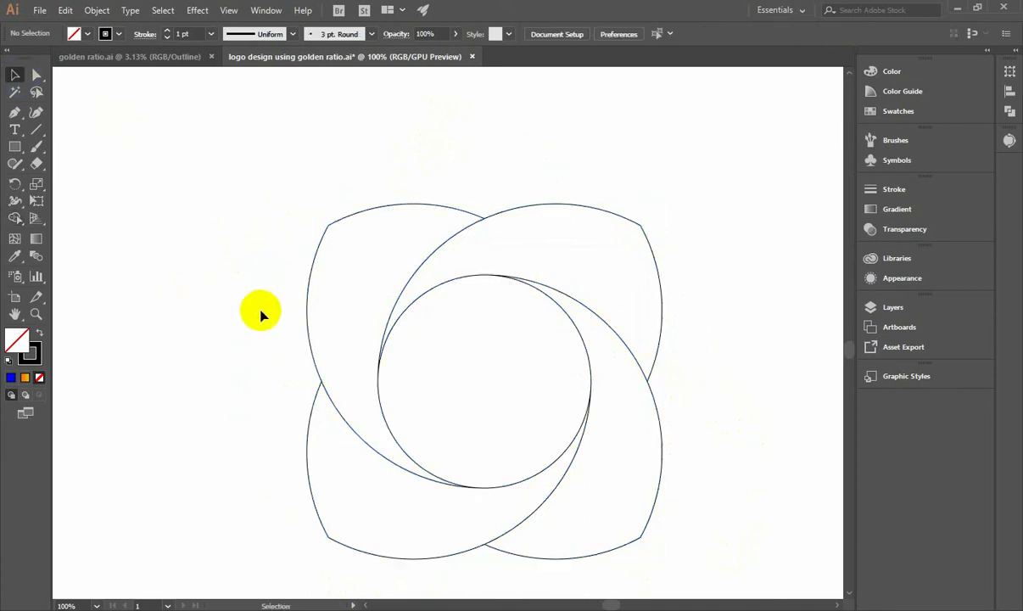
# Fill the upper-left petal with a linear gradient
pyautogui.moveTo(465, 318); pyautogui.dragTo(373, 274)
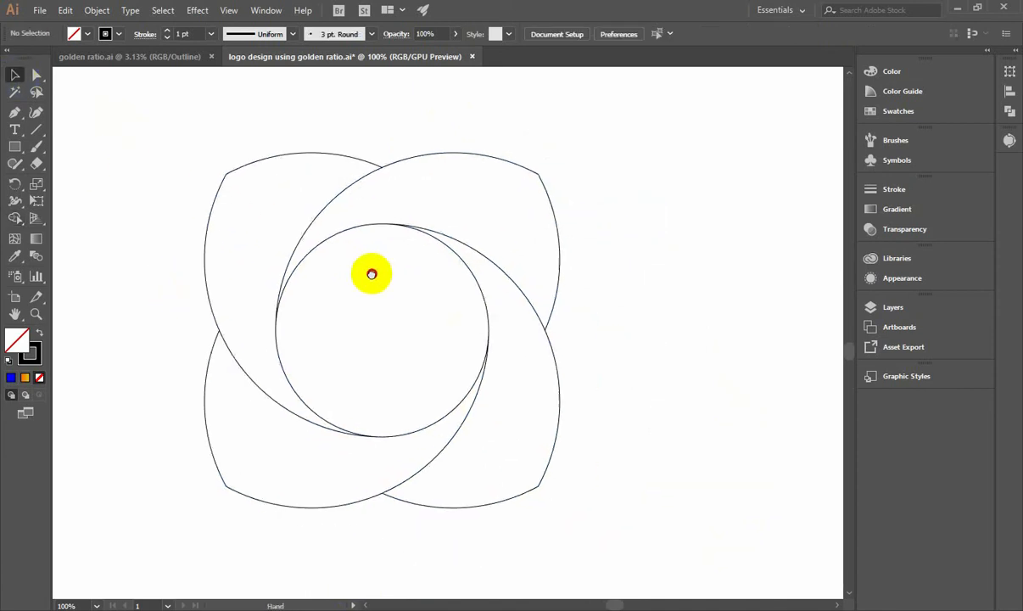
pyautogui.click(208, 258)
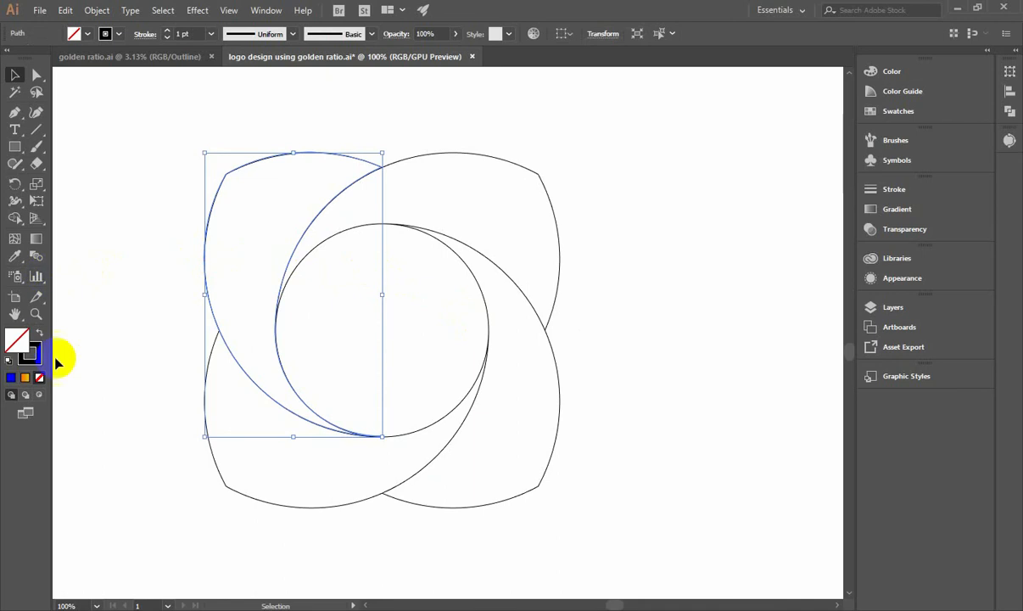
pyautogui.click(36, 242)
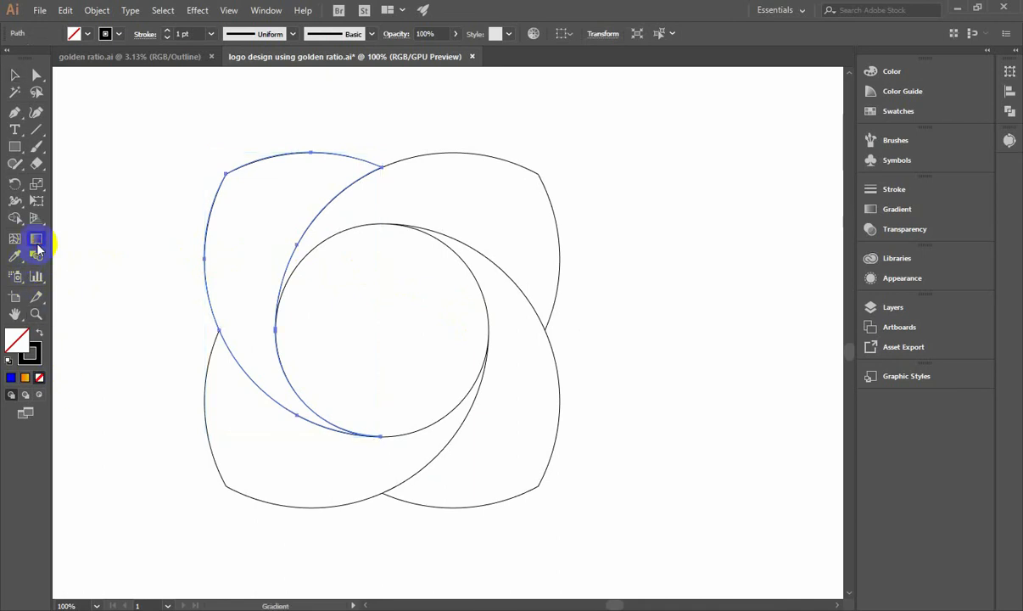
pyautogui.doubleClick(36, 240)
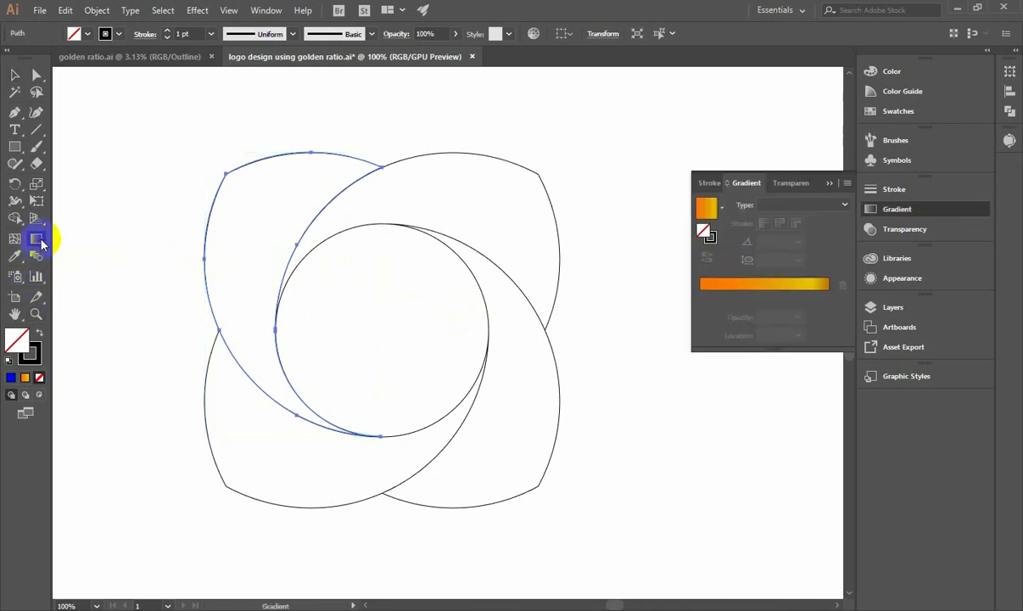
pyautogui.click(698, 288)
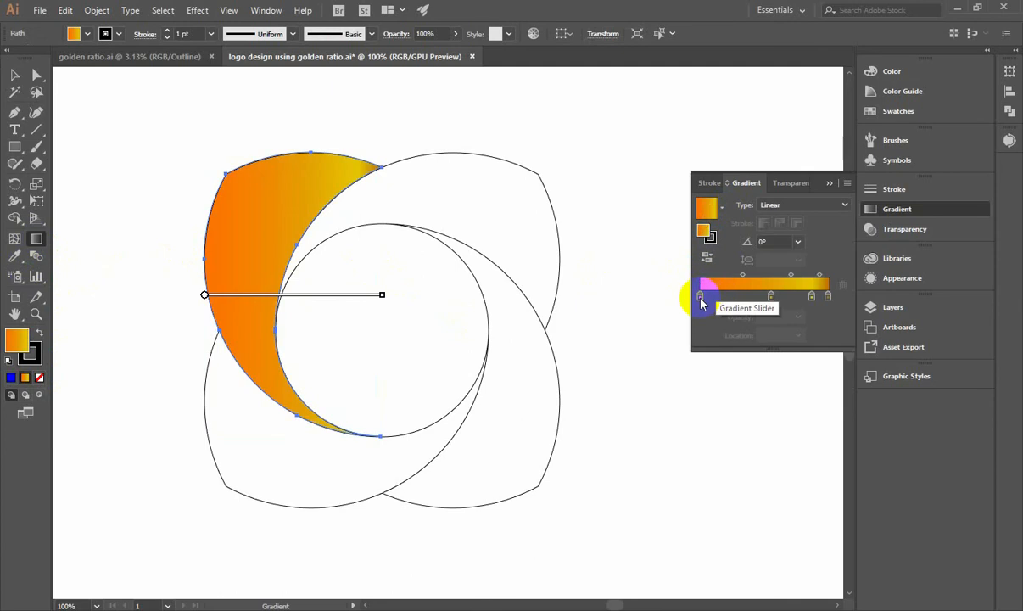
# Set the petal gradient's starting colour stop to magenta and remove its two intermediate stops
pyautogui.click(699, 296)
pyautogui.doubleClick(700, 296)
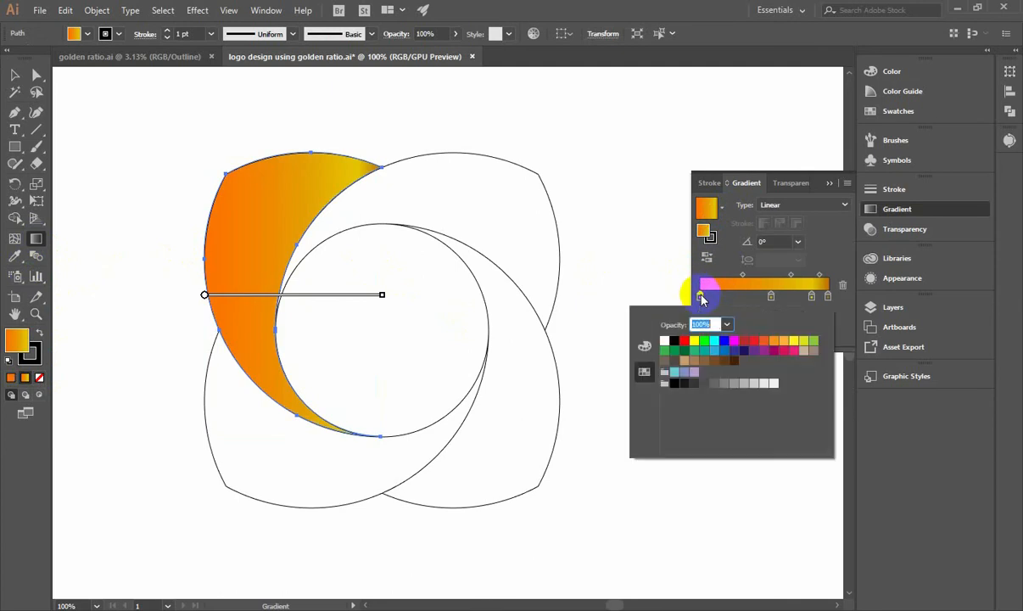
pyautogui.click(734, 345)
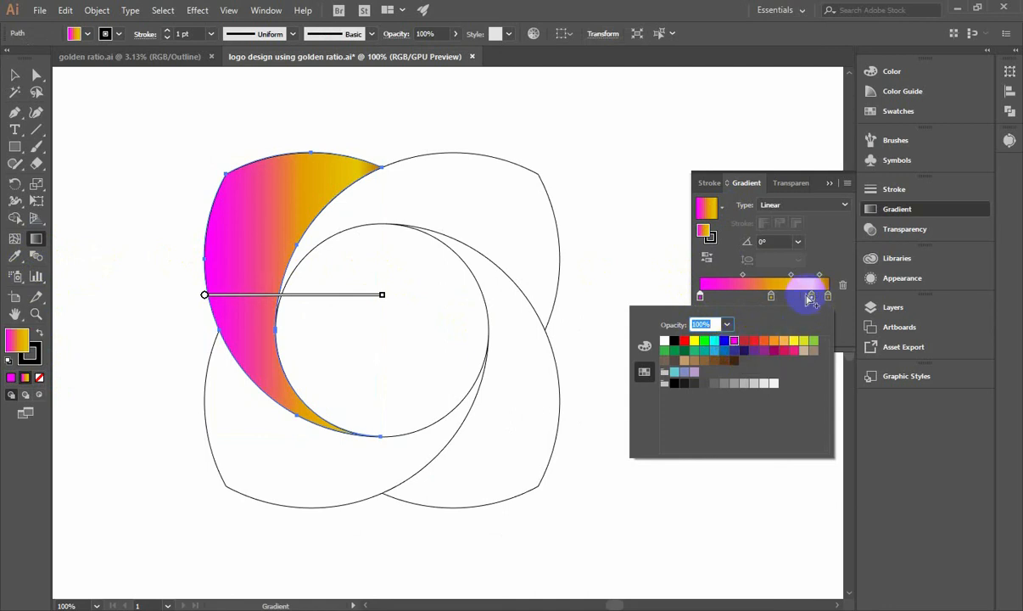
pyautogui.click(770, 297)
pyautogui.moveTo(764, 304); pyautogui.dragTo(684, 359)
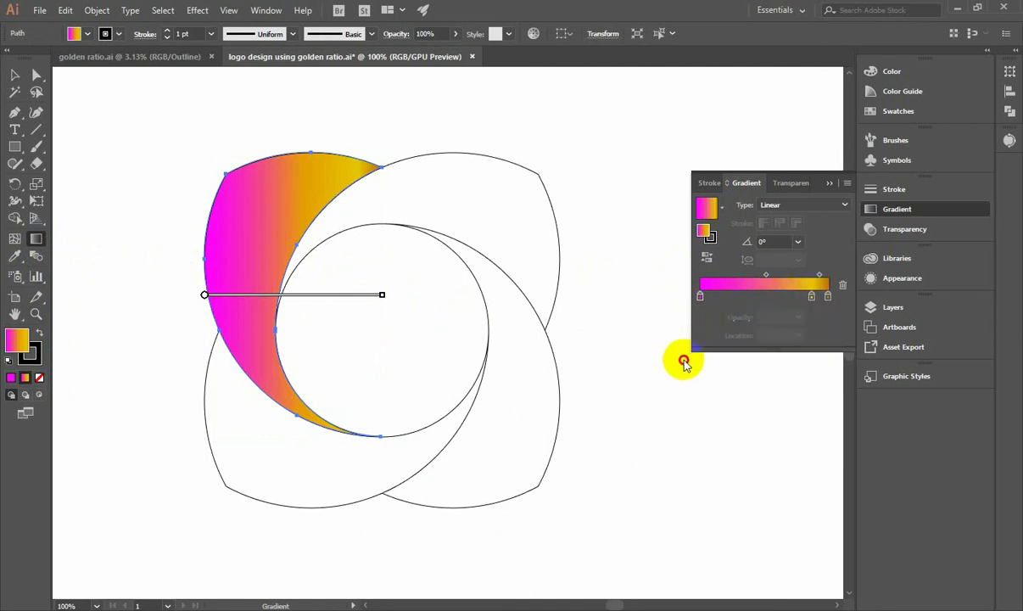
pyautogui.moveTo(811, 296); pyautogui.dragTo(820, 331)
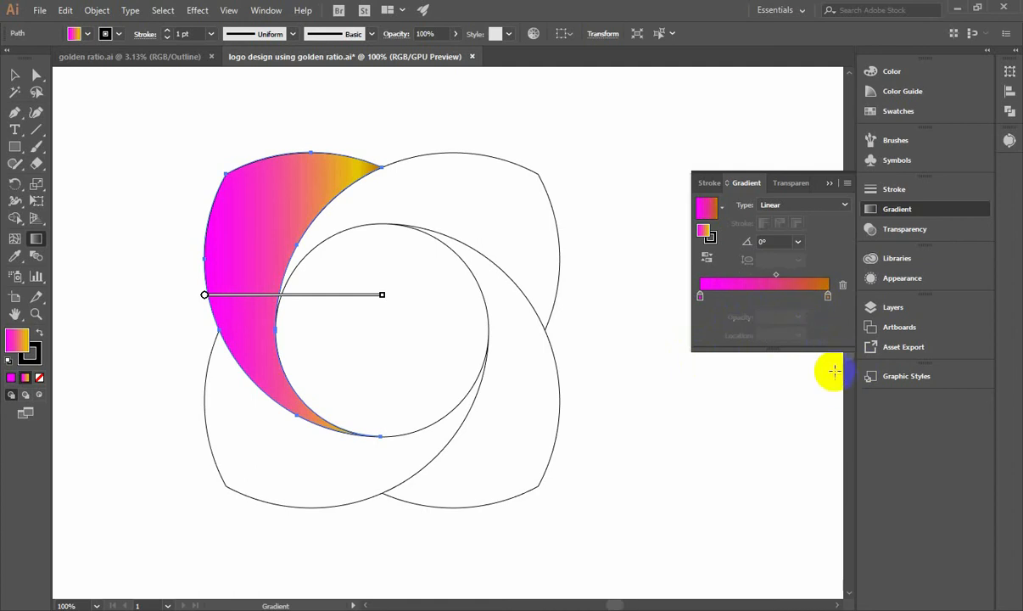
# Set the petal gradient's end colour stop to black
pyautogui.click(828, 297)
pyautogui.doubleClick(828, 297)
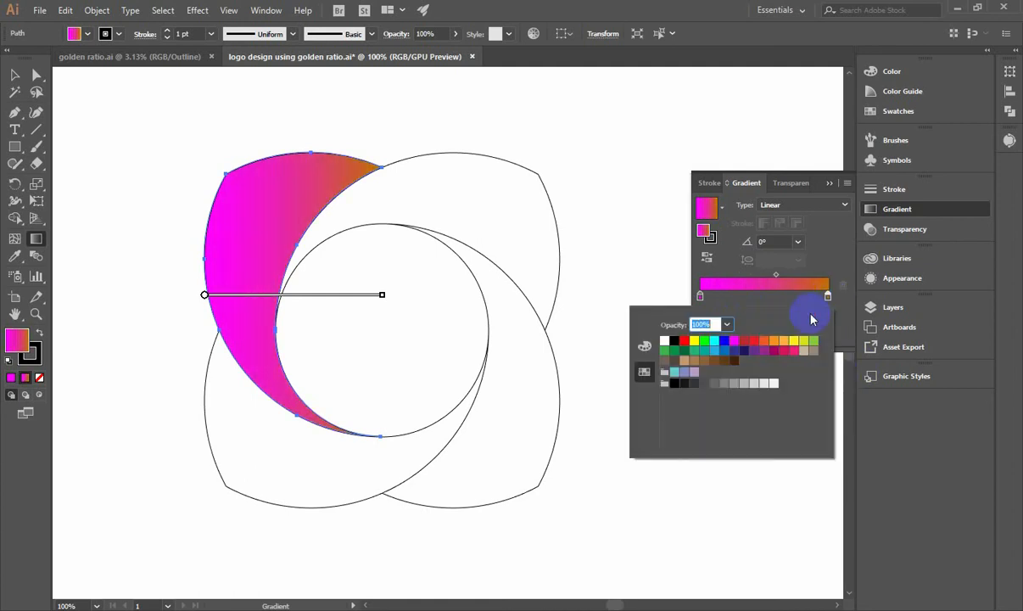
pyautogui.click(675, 341)
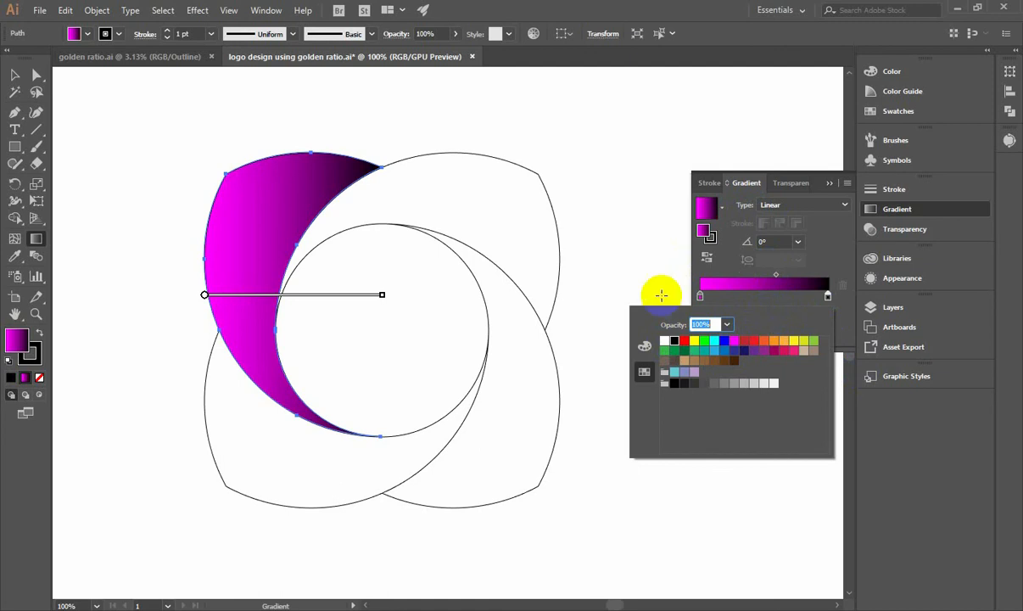
pyautogui.click(12, 76)
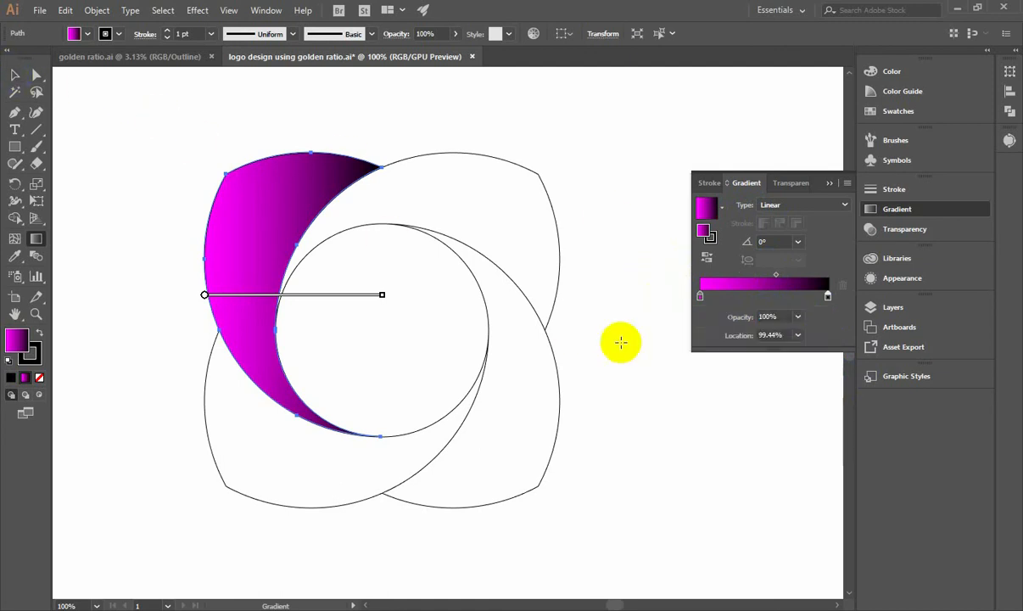
pyautogui.click(269, 226)
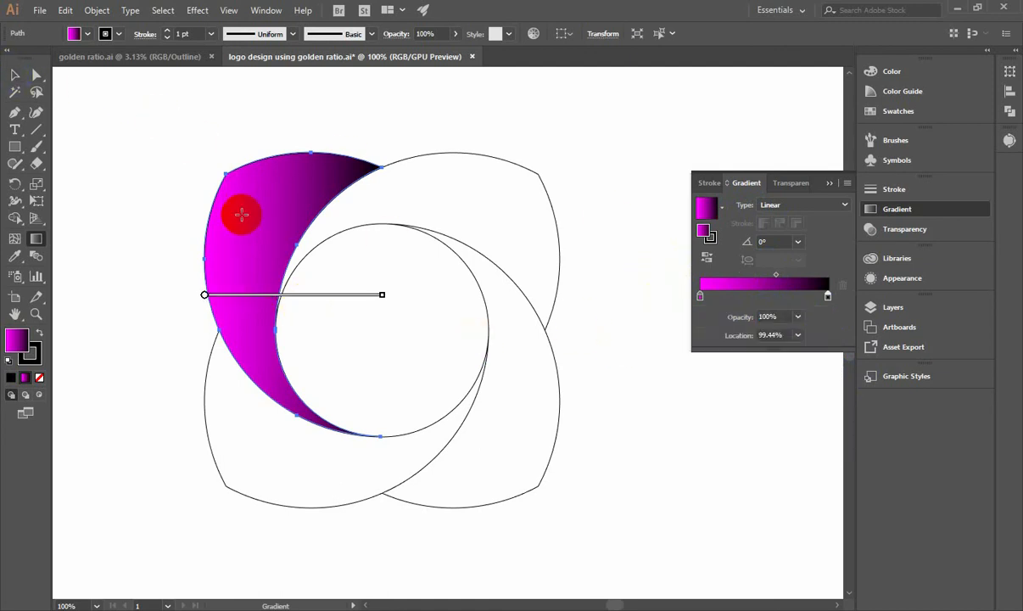
# Copy the upper-left petal's magenta-to-black gradient to all the other petals and the central circle with the Eyedropper
pyautogui.click(13, 78)
pyautogui.moveTo(144, 155); pyautogui.dragTo(604, 507)
pyautogui.click(14, 255)
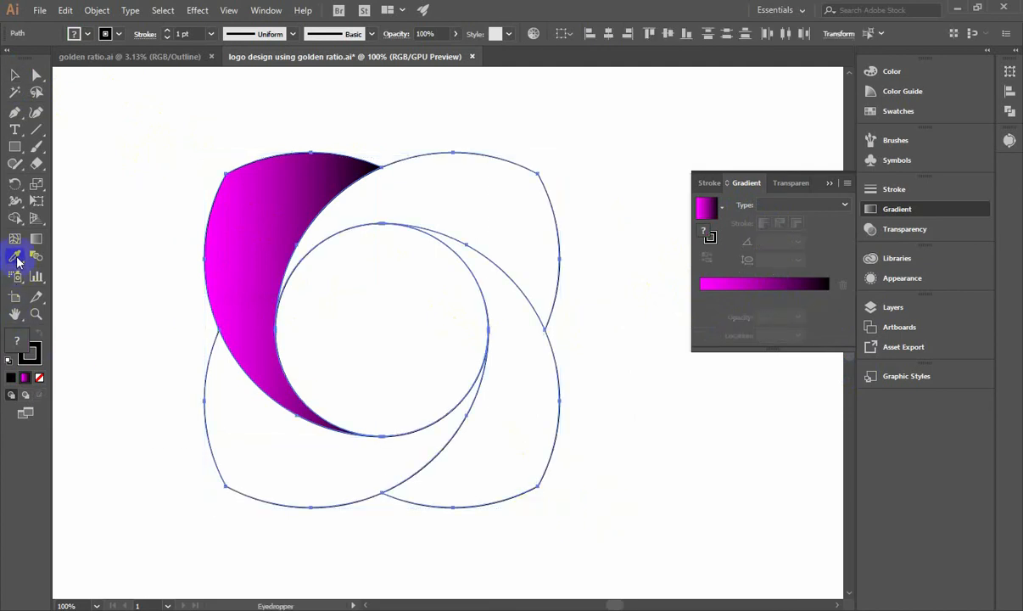
pyautogui.click(264, 236)
pyautogui.click(14, 74)
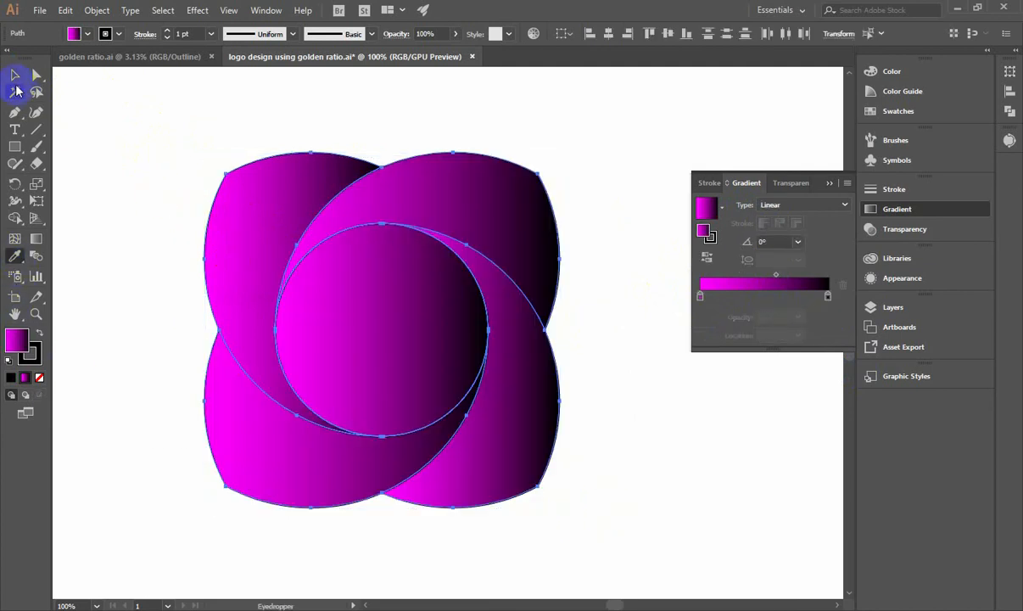
pyautogui.click(323, 289)
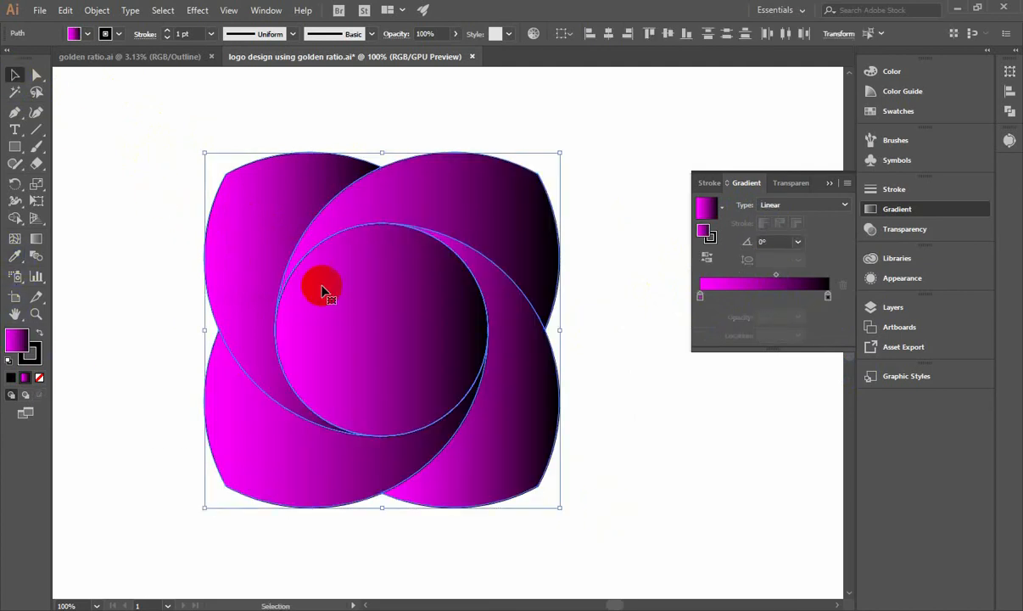
pyautogui.click(649, 402)
# Reduce the stroke of all the logo shapes to 0 pt
pyautogui.moveTo(207, 157); pyautogui.dragTo(633, 591)
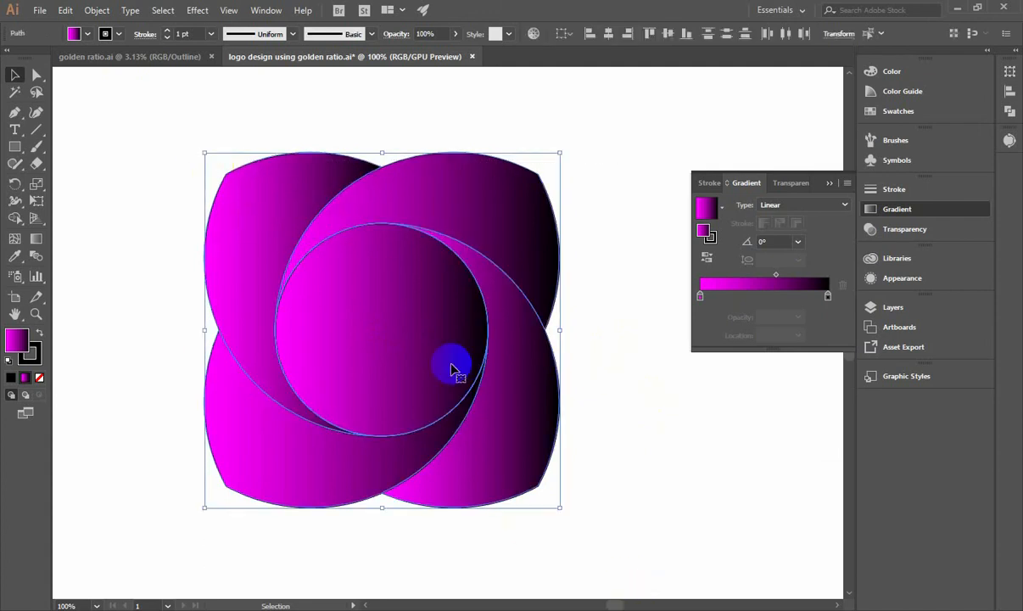
pyautogui.click(166, 38)
pyautogui.click(153, 211)
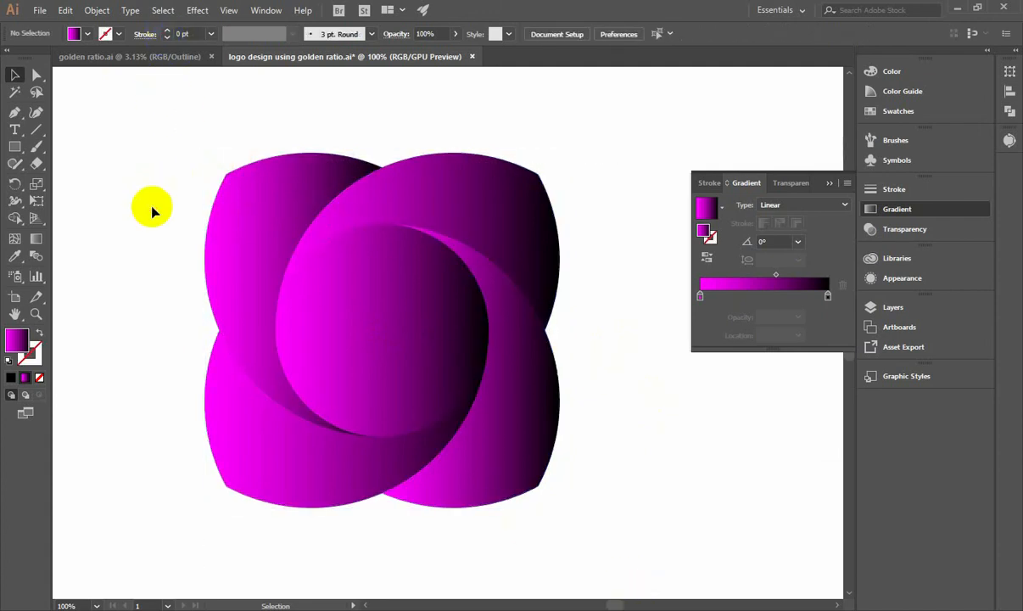
# Fill the central circle with solid black
pyautogui.click(292, 215)
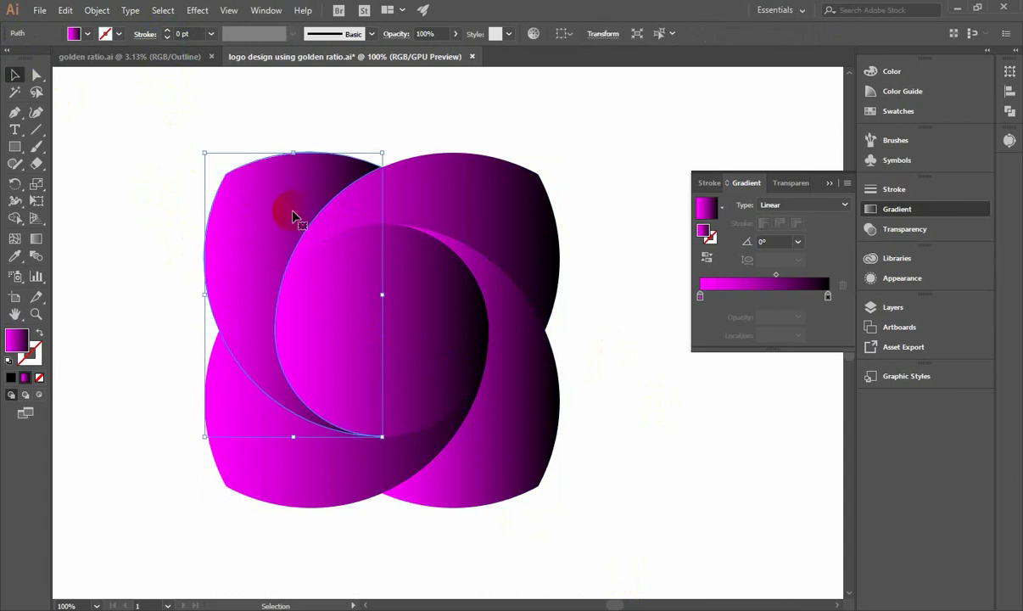
pyautogui.click(335, 328)
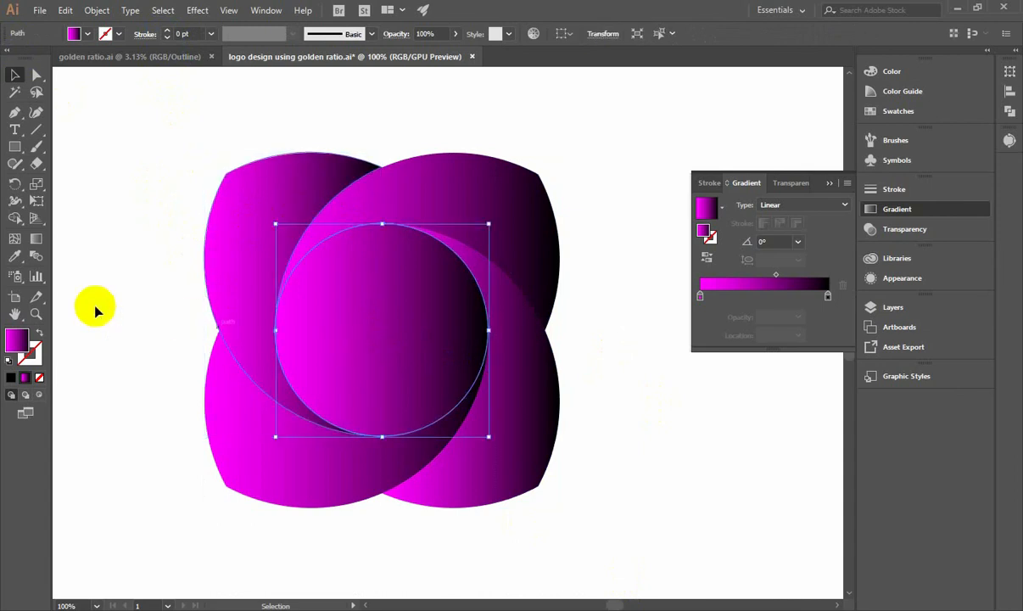
pyautogui.click(13, 378)
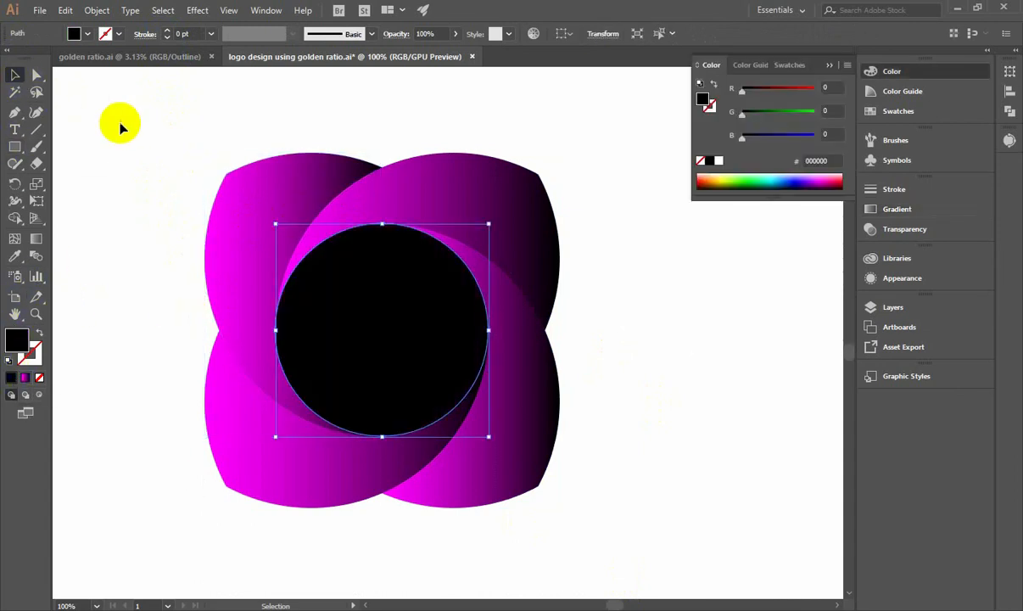
pyautogui.click(144, 145)
# Redirect the upper-left petal's gradient with the Gradient tool, from magenta at its outer corner to black at its lower inner edge
pyautogui.click(237, 208)
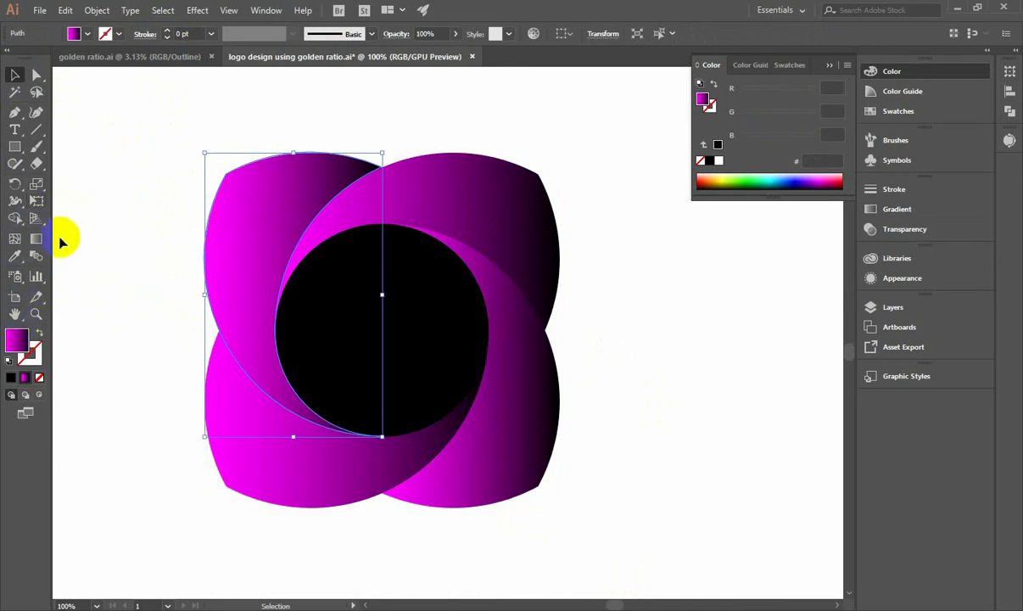
pyautogui.click(36, 239)
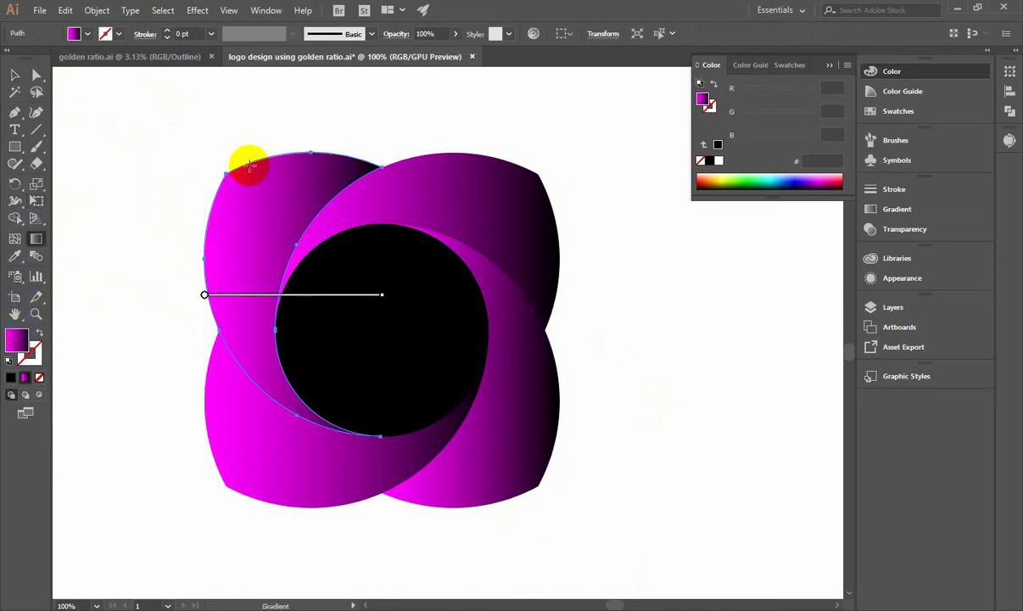
pyautogui.moveTo(227, 177)
pyautogui.mouseDown()
pyautogui.moveTo(278, 392)
pyautogui.moveTo(293, 415)
pyautogui.mouseUp()
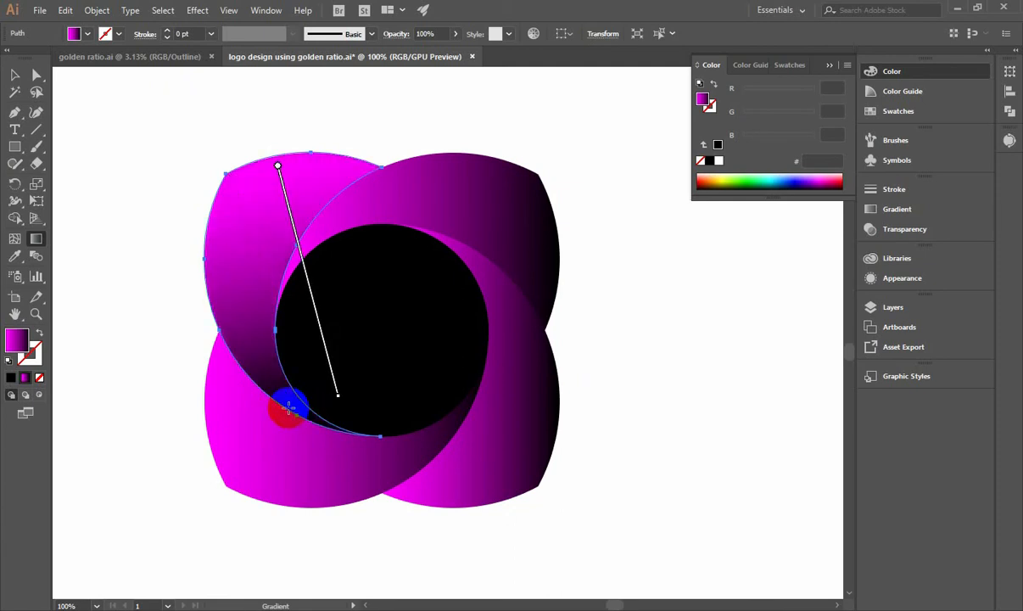
pyautogui.click(16, 74)
pyautogui.click(238, 223)
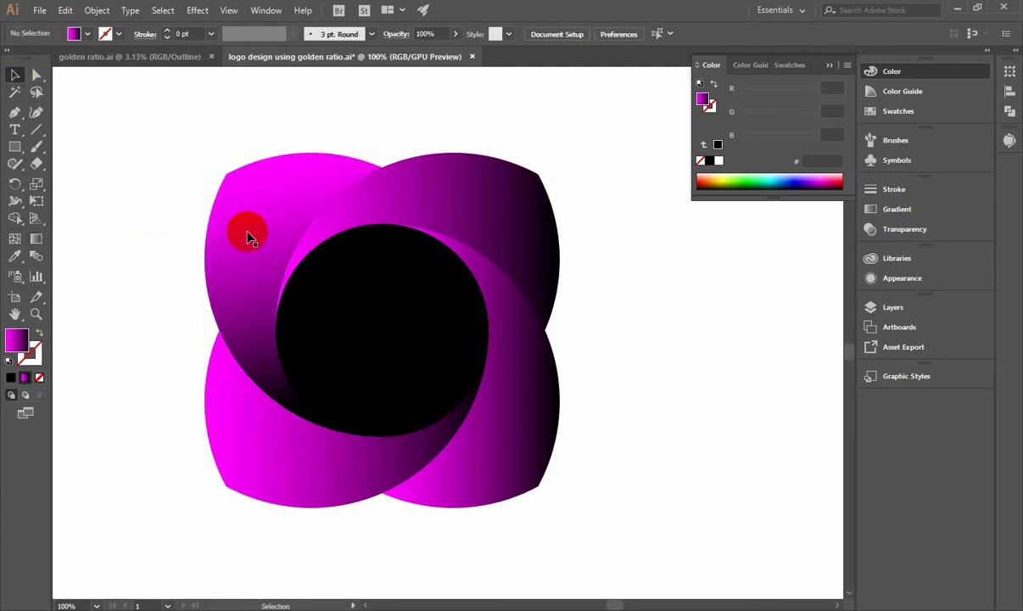
# Redirect the upper-right petal's gradient so it runs from magenta at the outer corner to black at the inner left edge
pyautogui.click(440, 237)
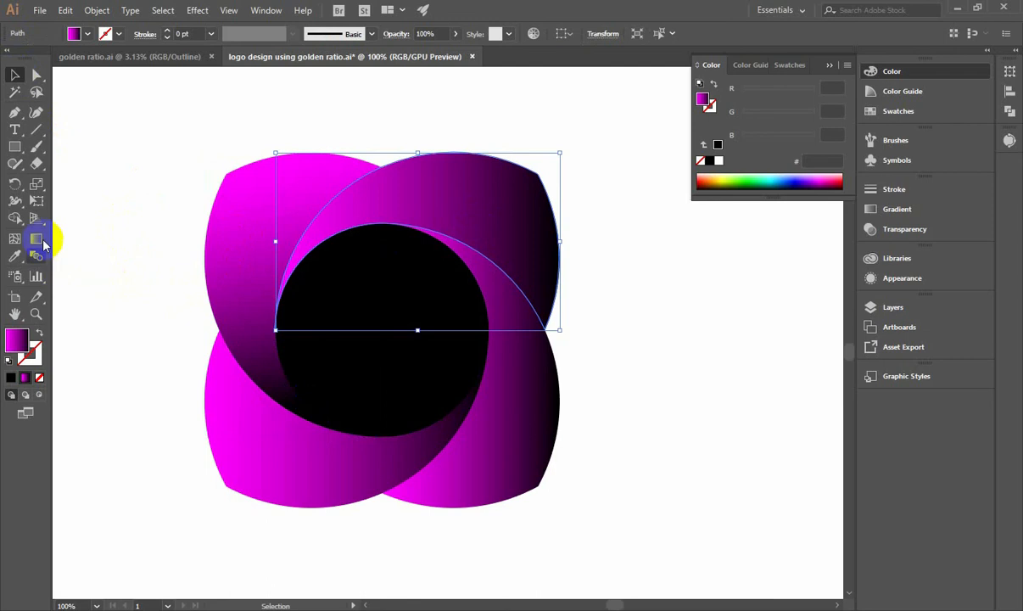
pyautogui.click(36, 239)
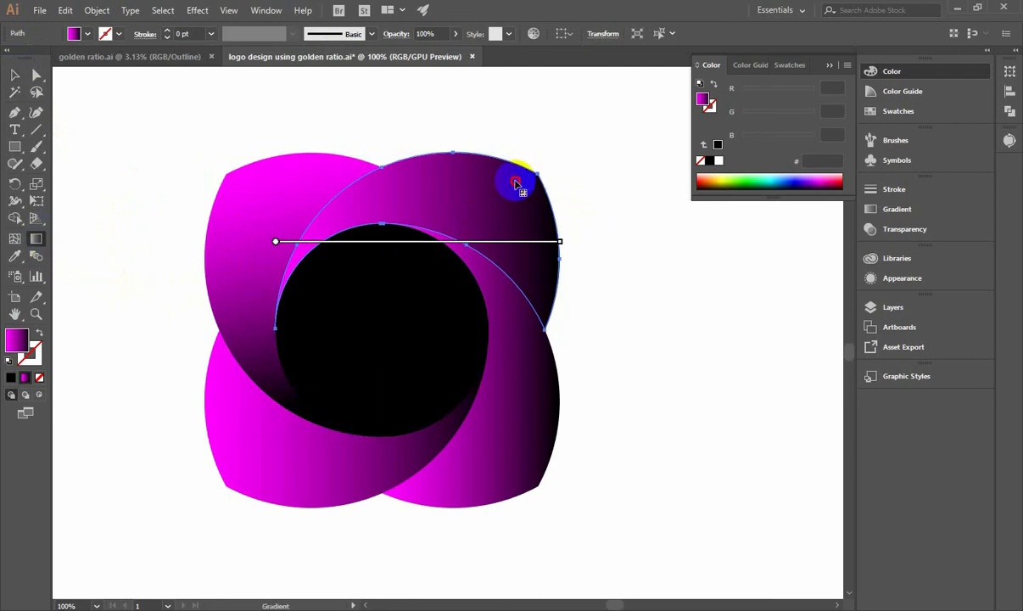
pyautogui.moveTo(537, 176); pyautogui.dragTo(298, 246)
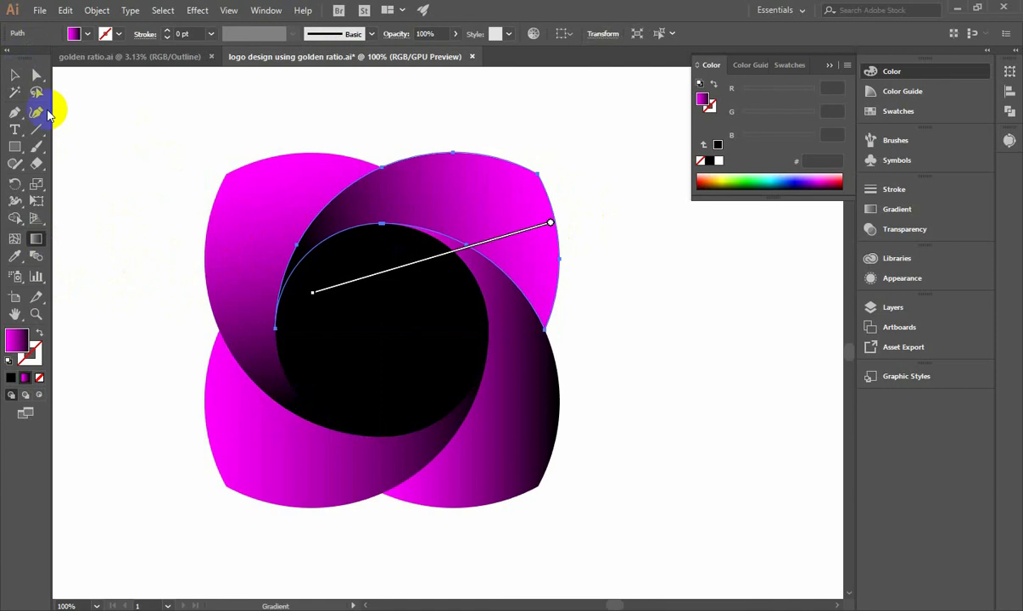
pyautogui.click(12, 77)
pyautogui.click(366, 274)
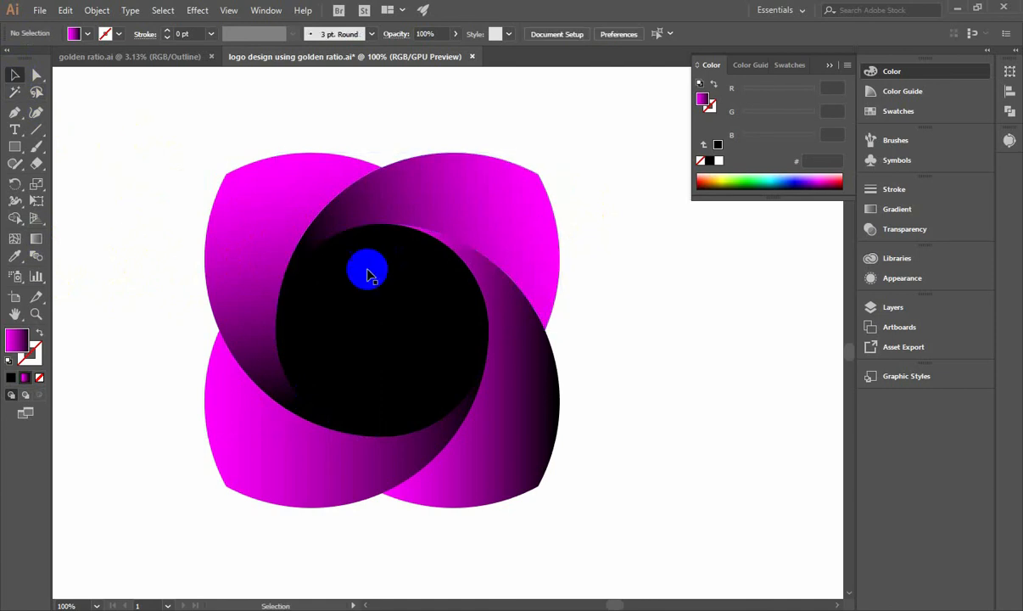
# Redirect the lower-right petal's gradient so it runs from magenta at the outer bottom corner to black at the upper inner edge
pyautogui.click(534, 367)
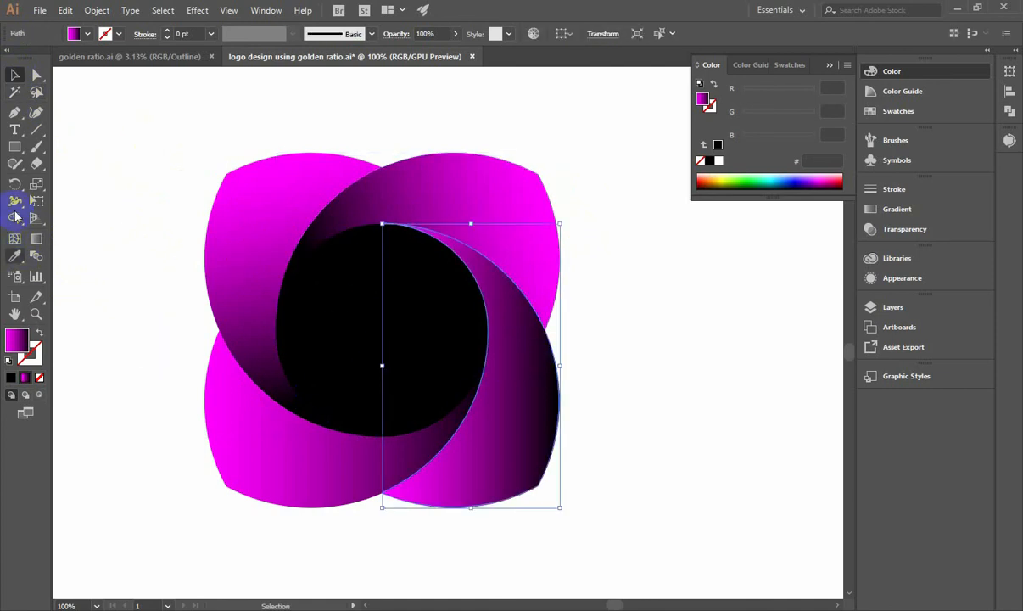
pyautogui.click(35, 239)
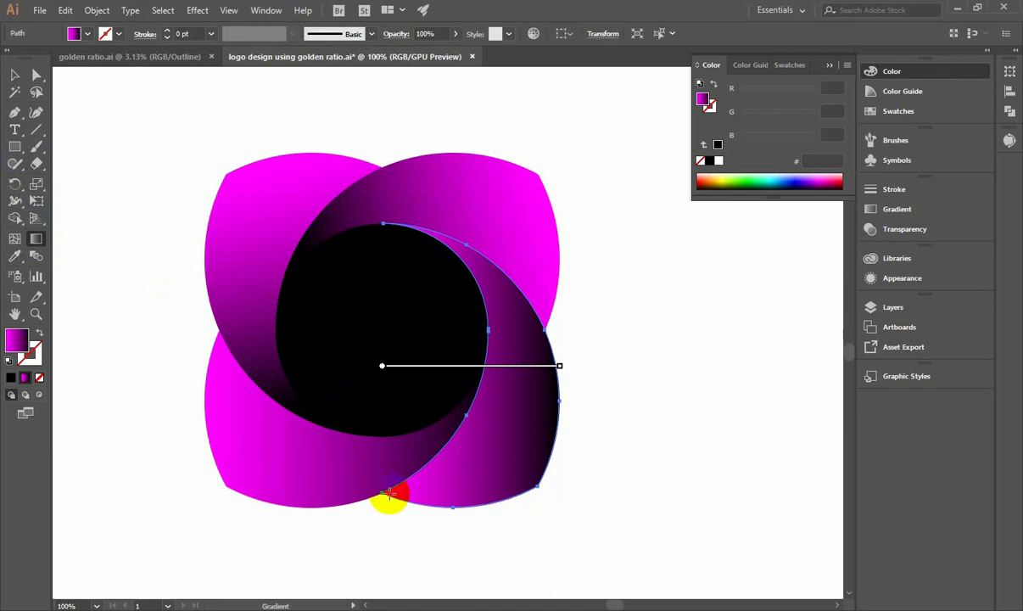
pyautogui.moveTo(390, 492)
pyautogui.mouseDown()
pyautogui.moveTo(468, 406)
pyautogui.moveTo(487, 308)
pyautogui.moveTo(521, 297)
pyautogui.moveTo(503, 294)
pyautogui.mouseUp()
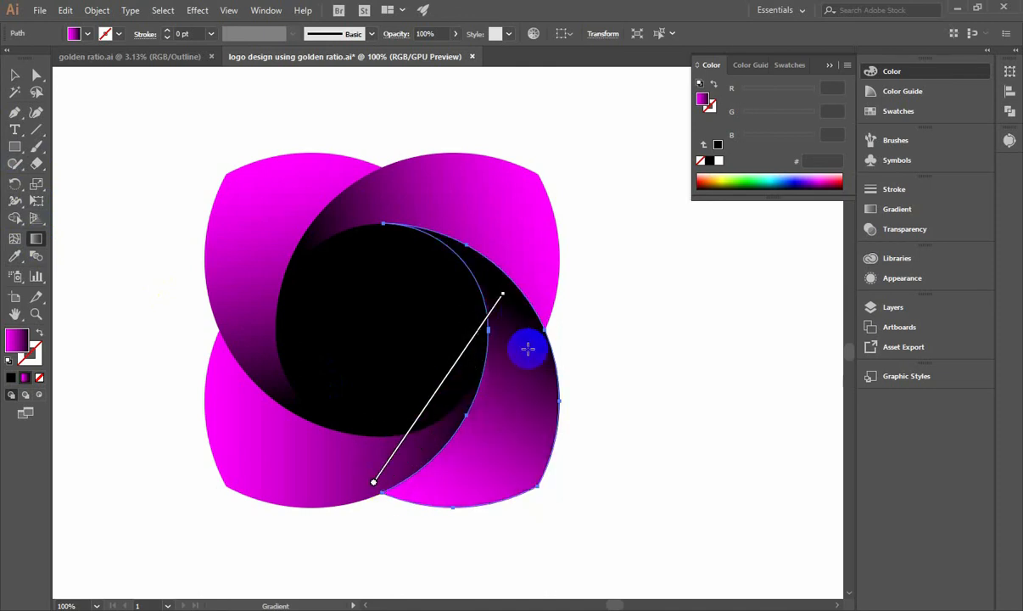
pyautogui.moveTo(535, 484); pyautogui.dragTo(466, 251)
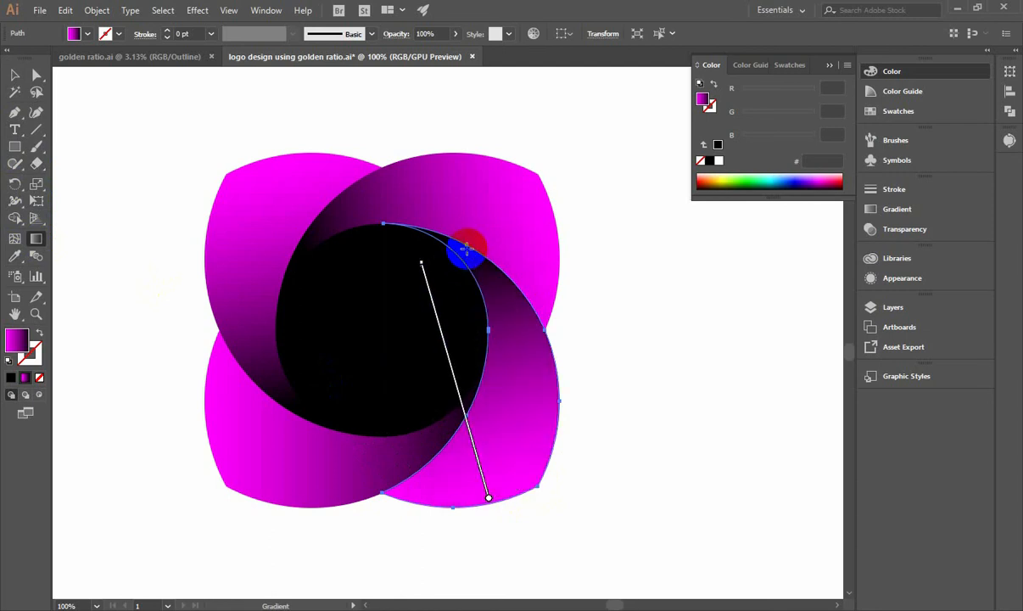
pyautogui.click(18, 77)
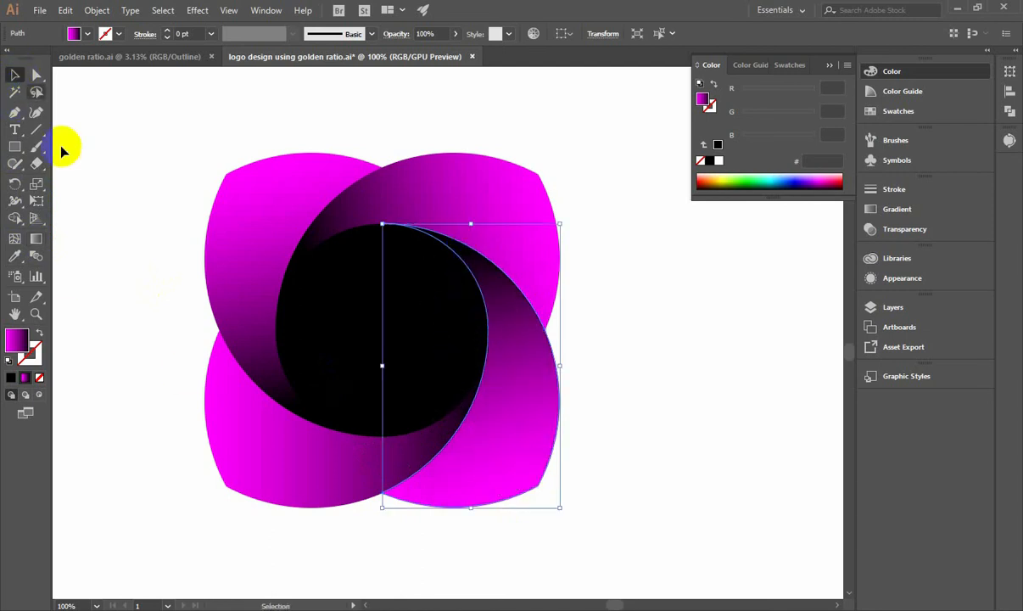
# Redirect the lower-left petal's gradient so it runs from magenta at the outer corner towards black at the inner right tip
pyautogui.click(334, 497)
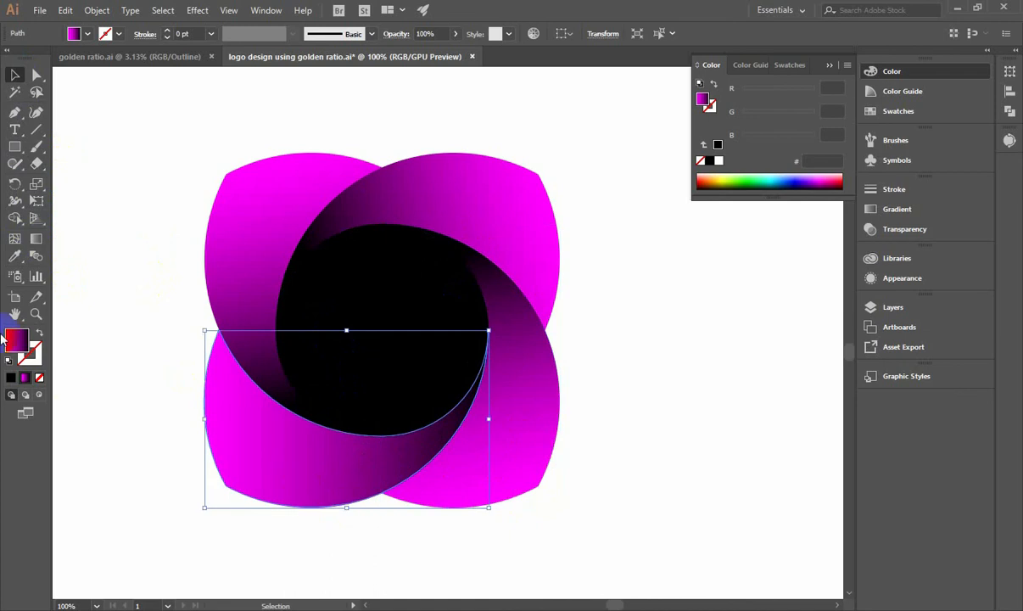
pyautogui.click(36, 239)
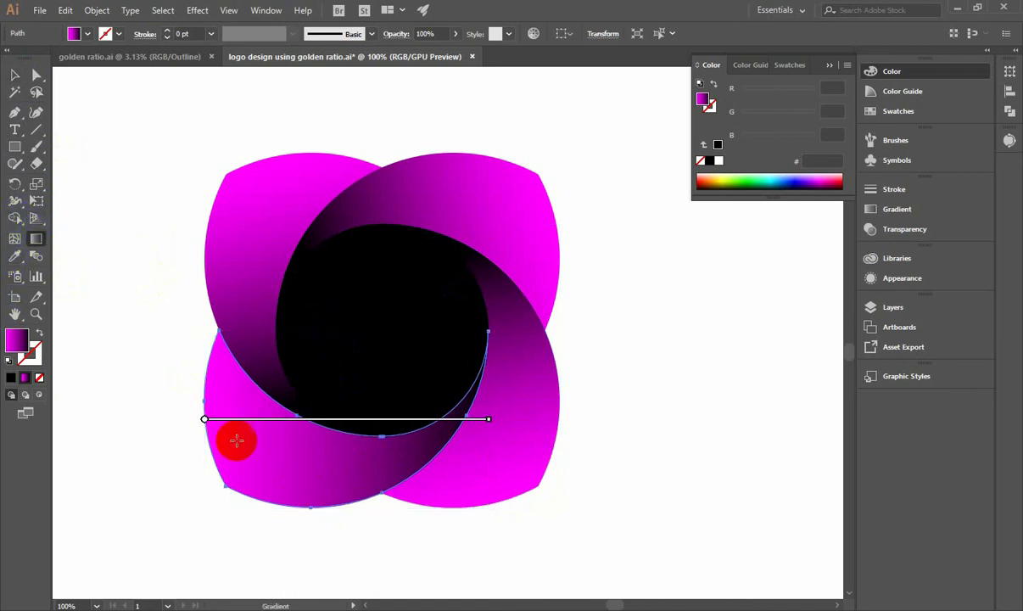
pyautogui.moveTo(231, 484)
pyautogui.mouseDown()
pyautogui.moveTo(468, 419)
pyautogui.moveTo(424, 348)
pyautogui.mouseUp()
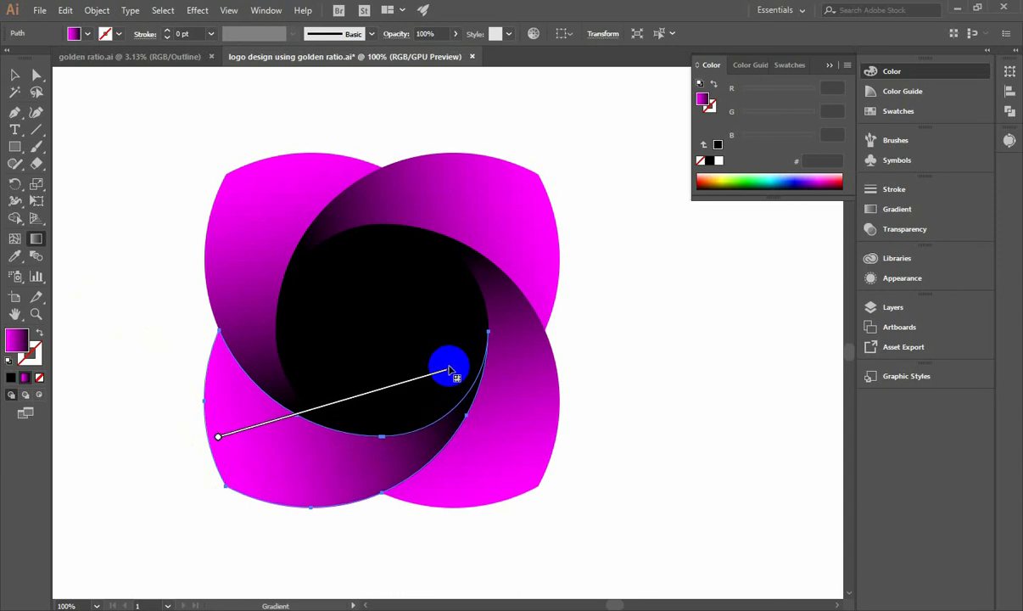
pyautogui.press('v')
pyautogui.click(166, 322)
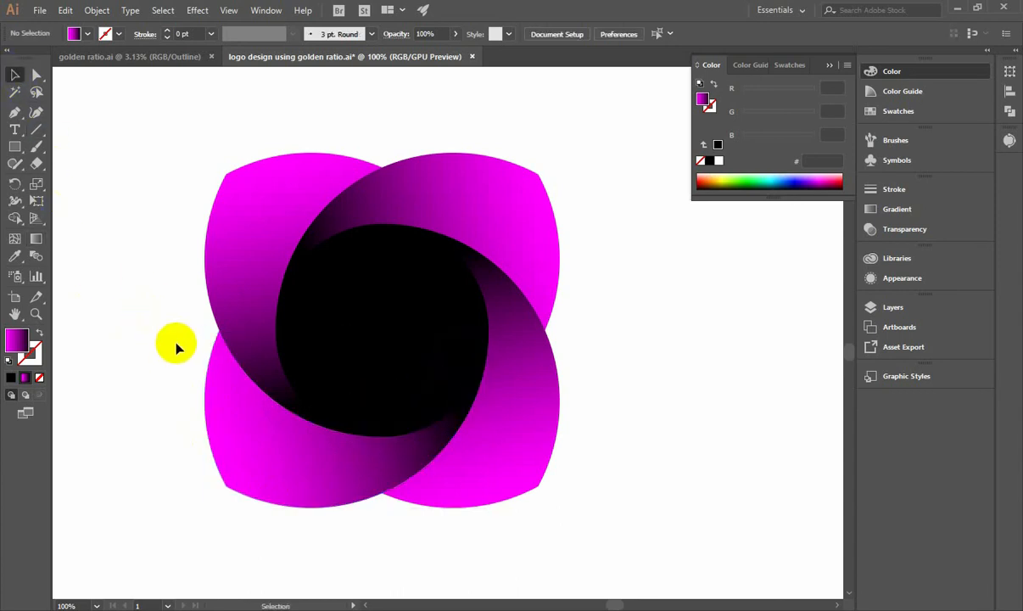
# Duplicate the whole logo and place the copy beside the original on its right
pyautogui.scroll(-1, 481, 413)
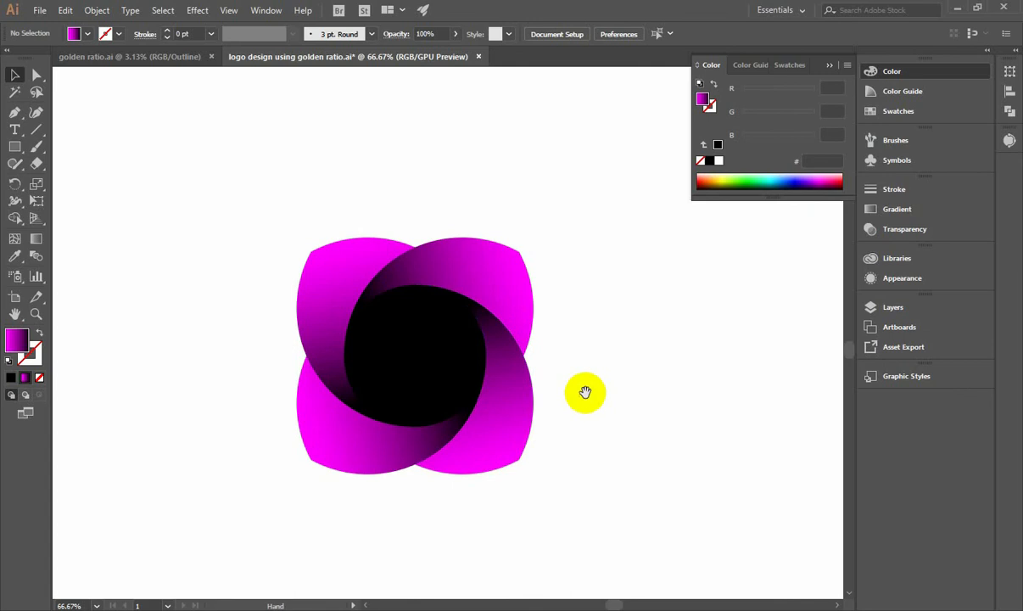
pyautogui.moveTo(585, 392); pyautogui.dragTo(415, 402)
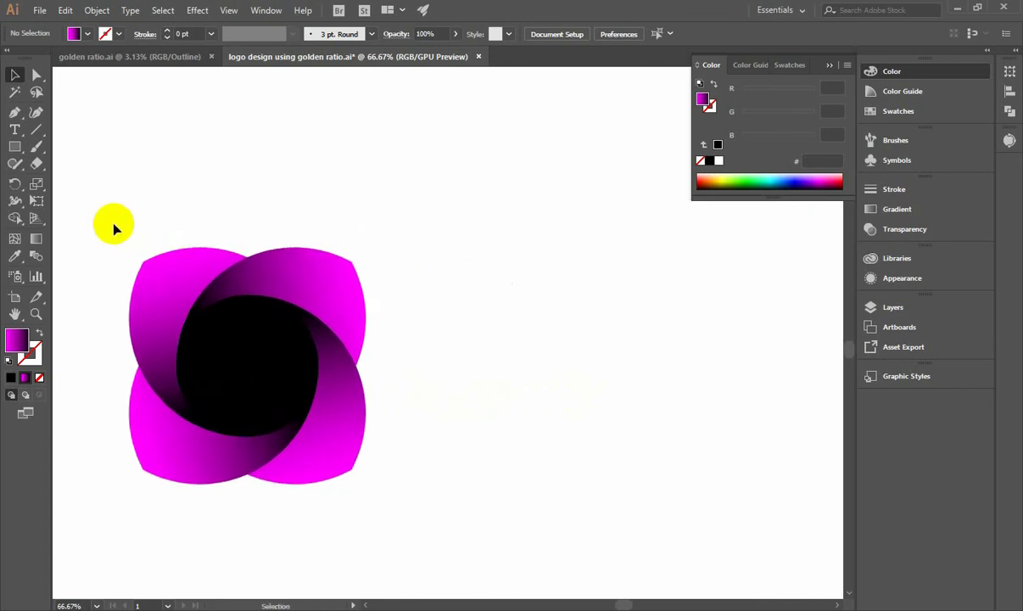
pyautogui.moveTo(109, 223); pyautogui.dragTo(378, 453)
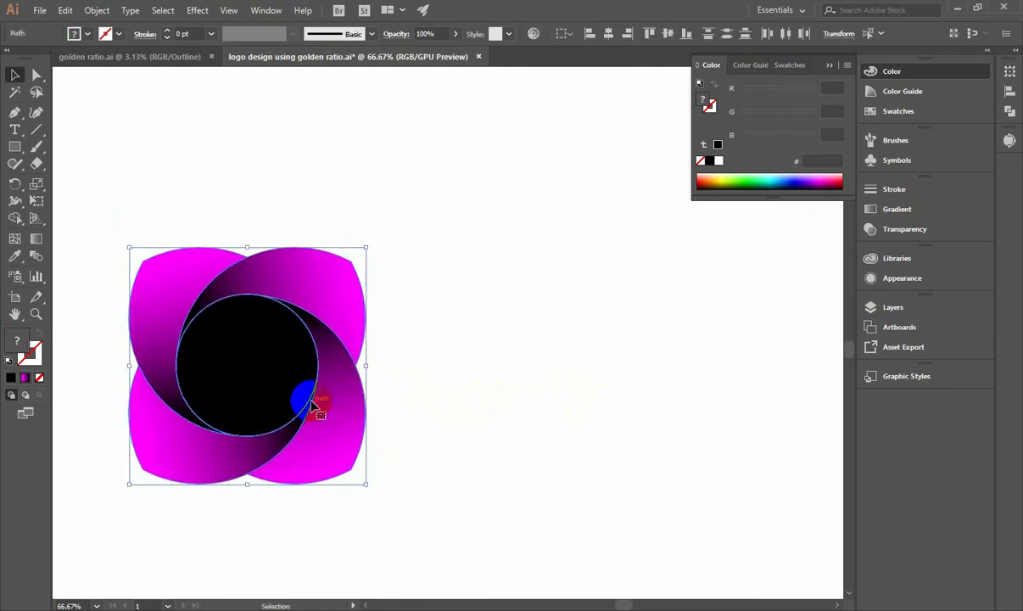
pyautogui.moveTo(311, 405); pyautogui.dragTo(576, 393)
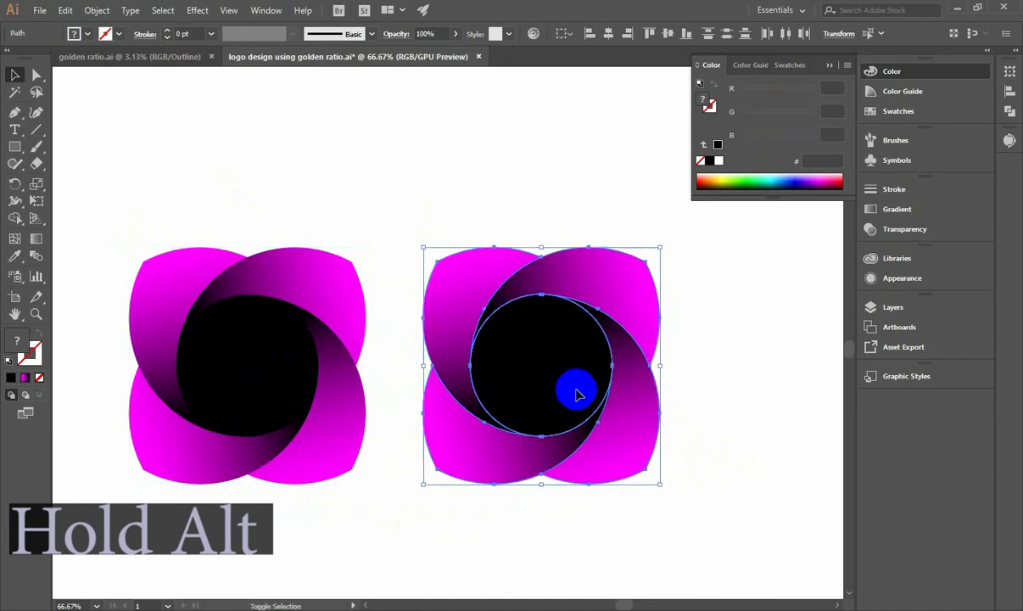
pyautogui.click(715, 495)
# Reverse the gradient of the copy's upper-left petal, from magenta at the inner tip to black at the outer corner
pyautogui.click(457, 327)
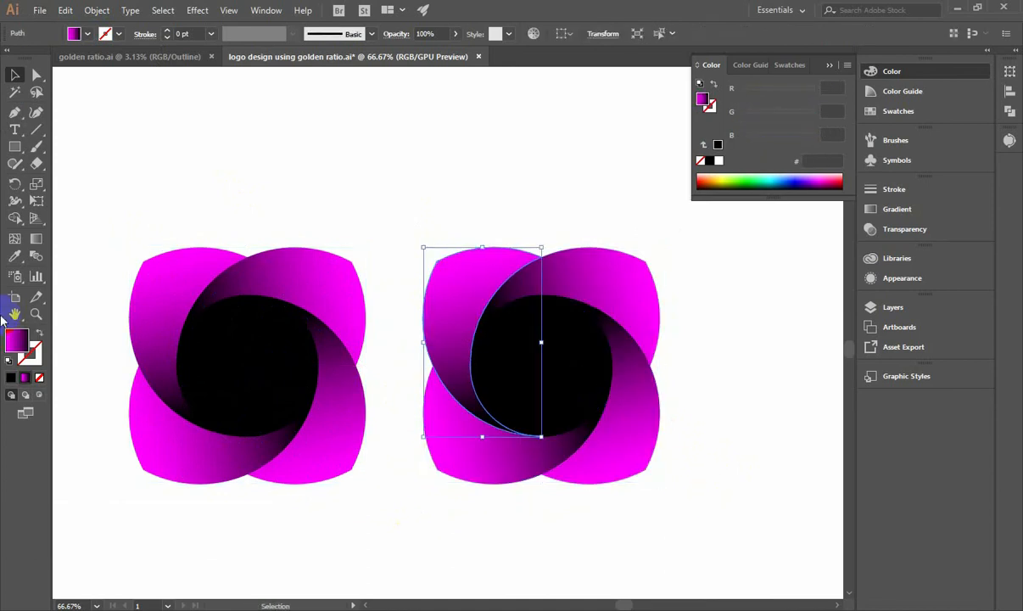
pyautogui.click(33, 238)
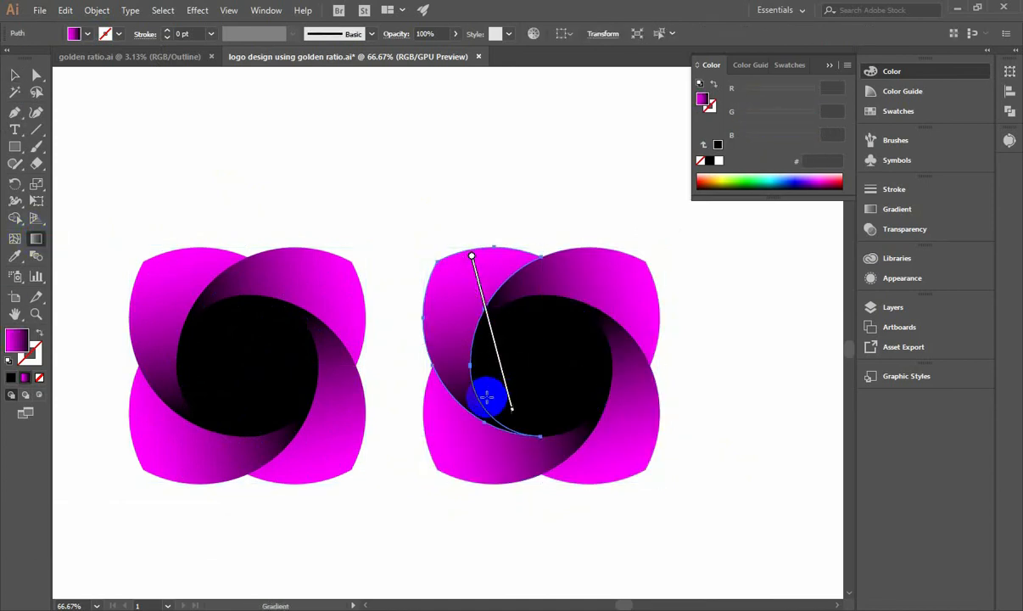
pyautogui.moveTo(481, 415); pyautogui.dragTo(447, 274)
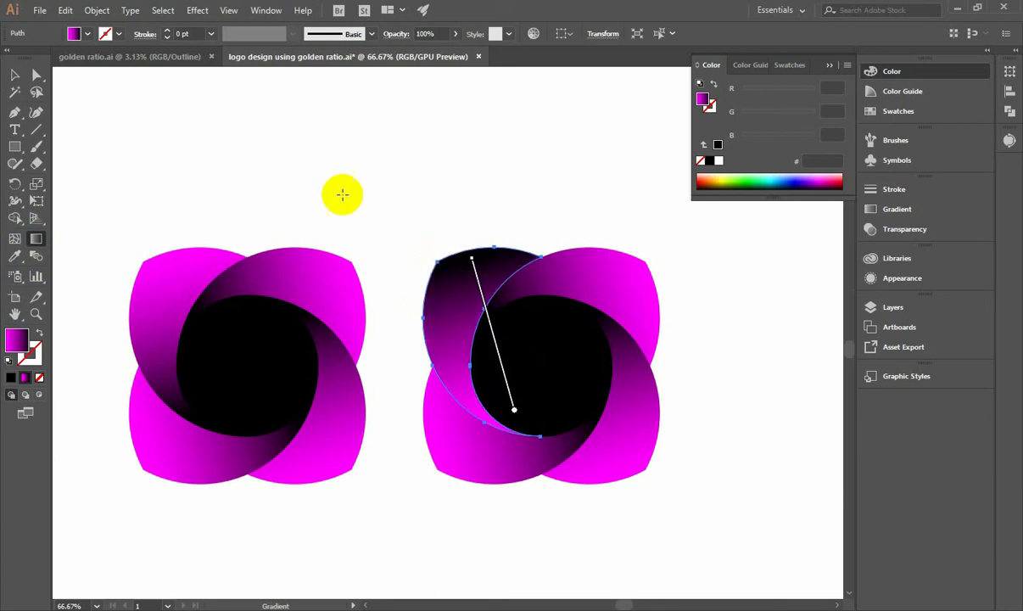
pyautogui.click(14, 74)
# Reverse the gradient of the copy's upper-right petal, from magenta at the inner left edge to black at the outer corner
pyautogui.click(597, 286)
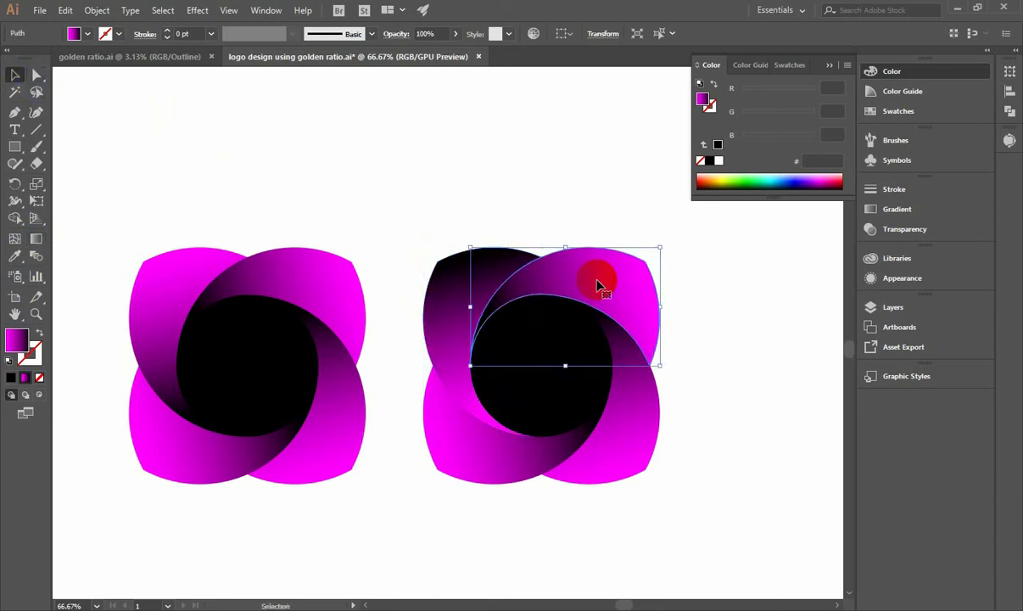
pyautogui.click(38, 239)
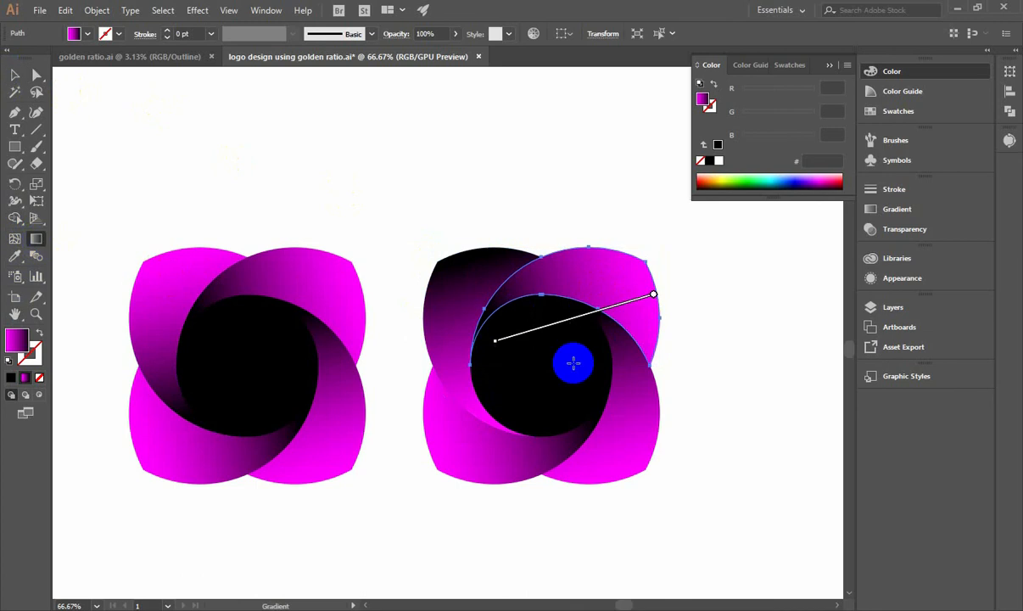
pyautogui.moveTo(489, 306); pyautogui.dragTo(644, 265)
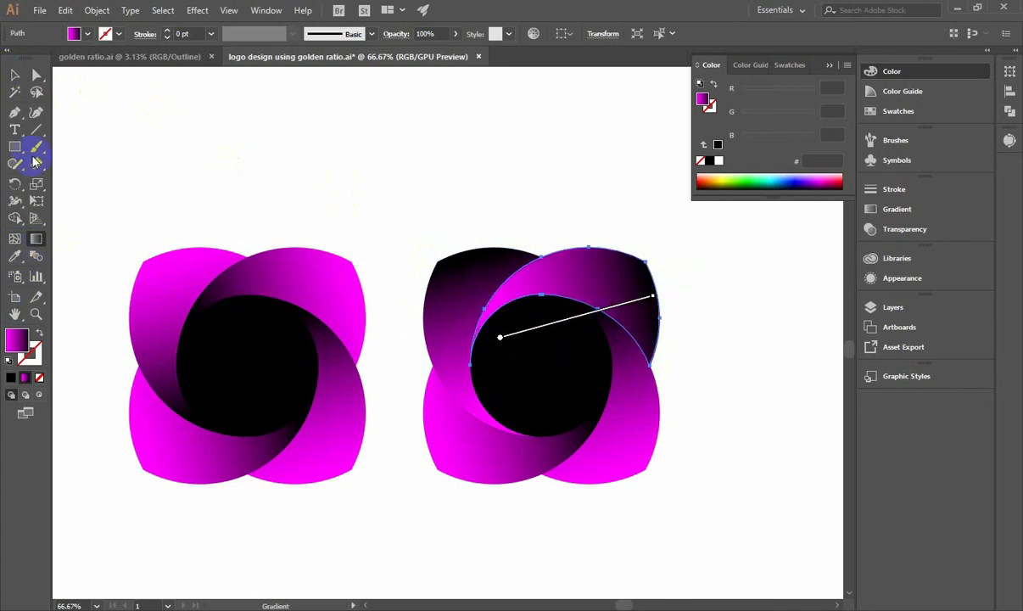
pyautogui.click(13, 78)
# Reverse the gradient of the copy's lower-right petal, from magenta at the upper inner edge to black at the outer bottom corner
pyautogui.click(608, 436)
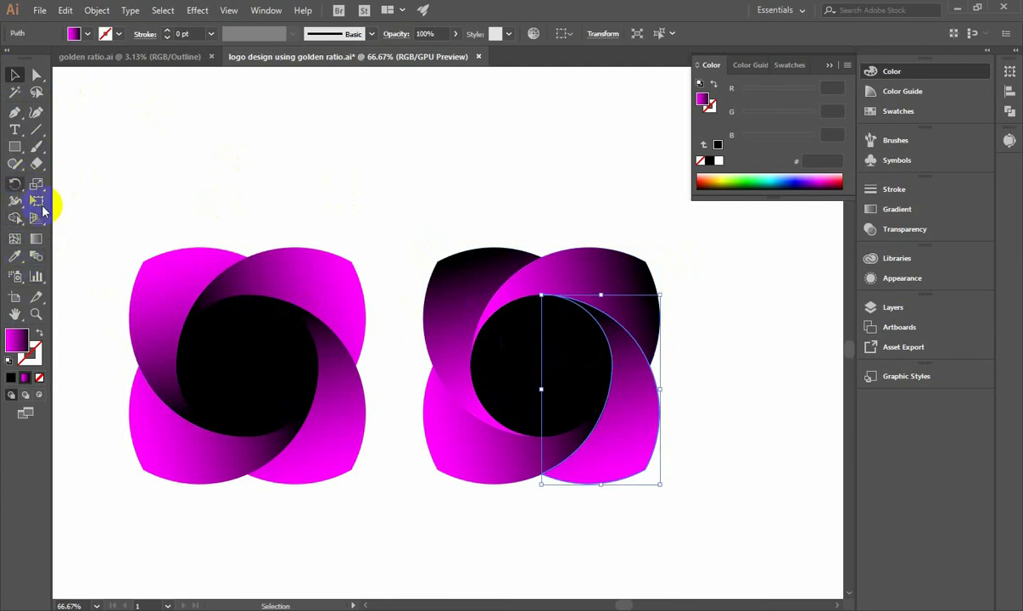
pyautogui.click(35, 238)
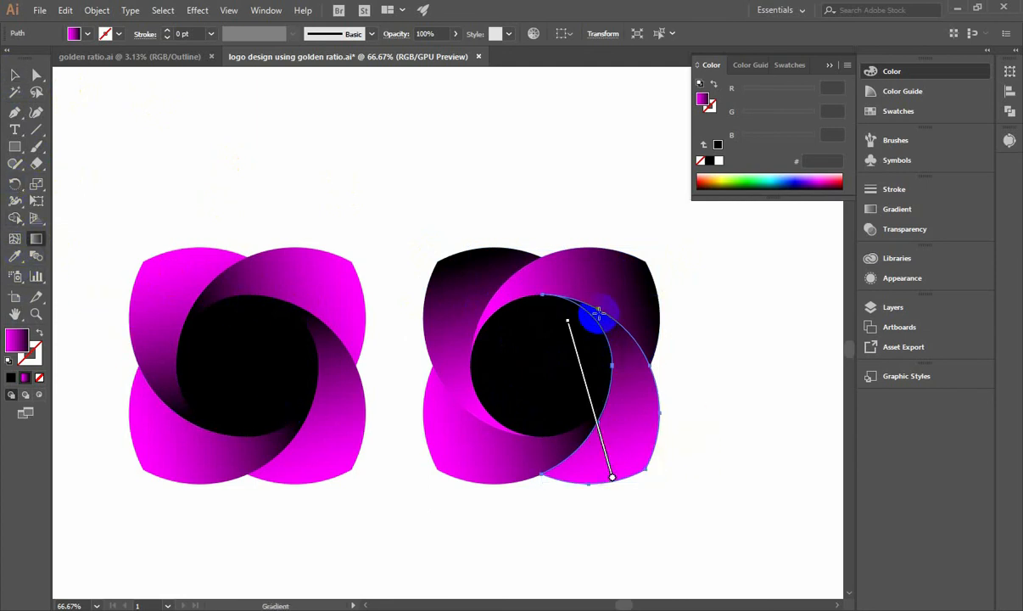
pyautogui.moveTo(600, 310); pyautogui.dragTo(643, 467)
pyautogui.click(207, 275)
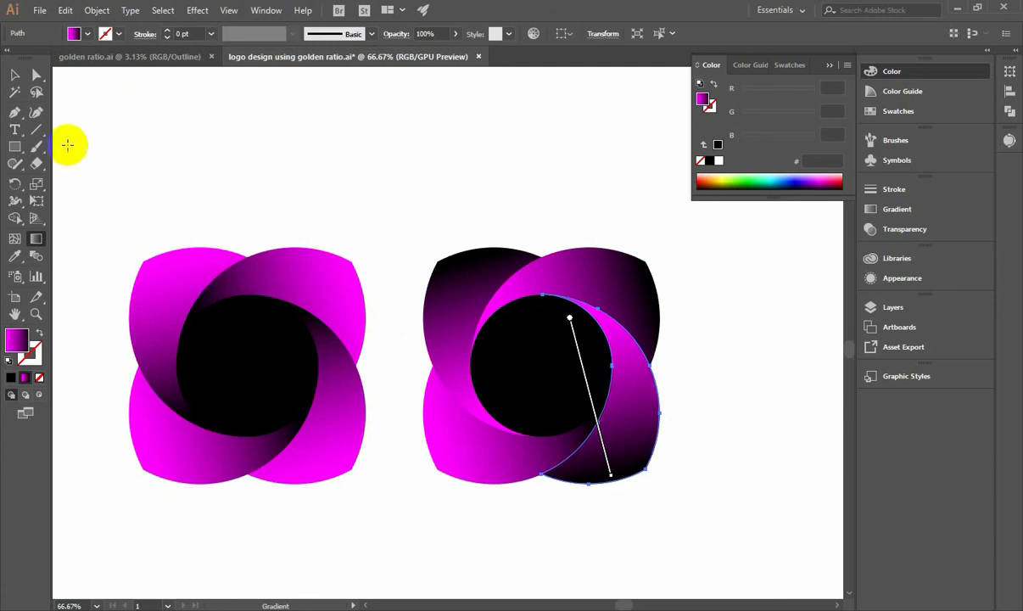
pyautogui.click(15, 75)
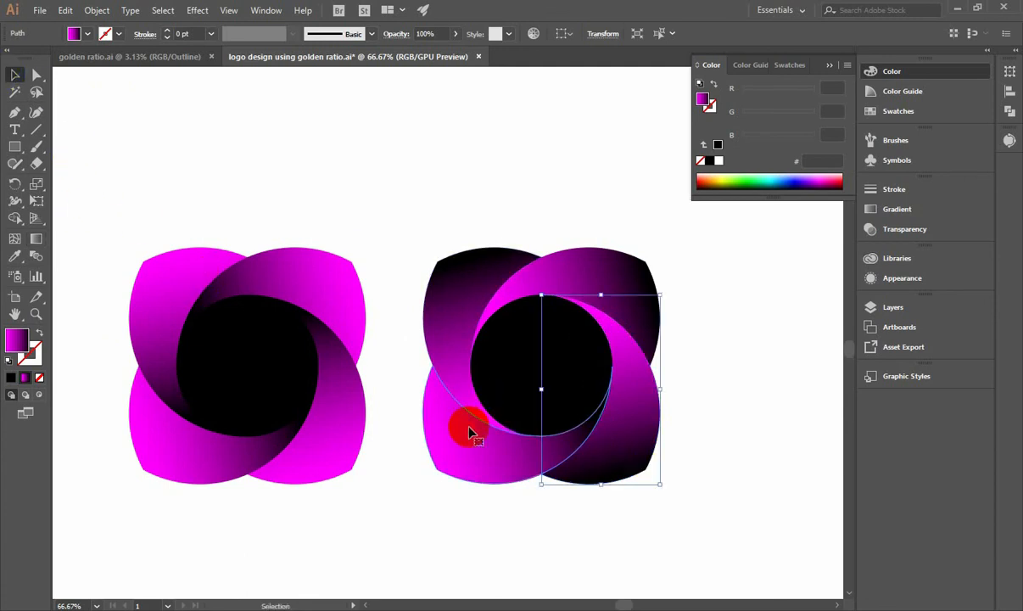
# Reverse the gradient of the copy's lower-left petal, from magenta at the inner right tip to black at the outer left edge
pyautogui.click(472, 422)
pyautogui.click(34, 239)
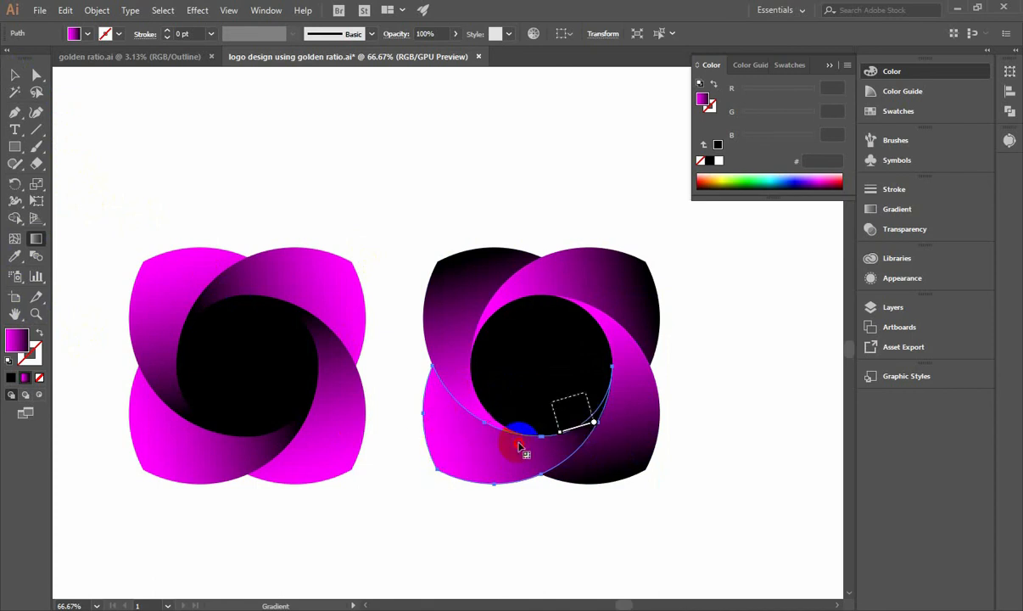
pyautogui.moveTo(432, 436)
pyautogui.mouseDown()
pyautogui.moveTo(426, 456)
pyautogui.moveTo(440, 463)
pyautogui.mouseUp()
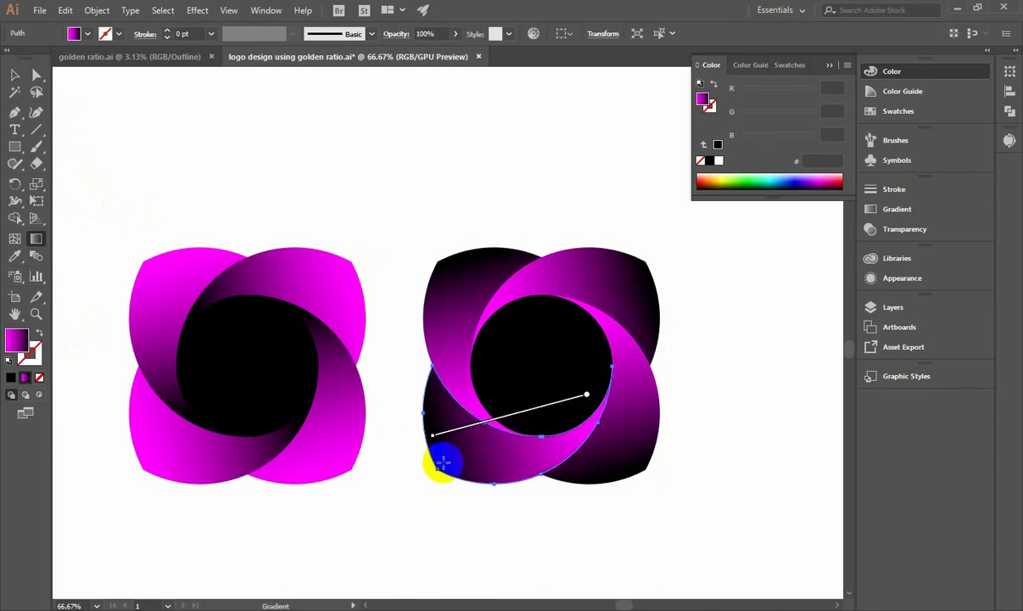
pyautogui.click(19, 74)
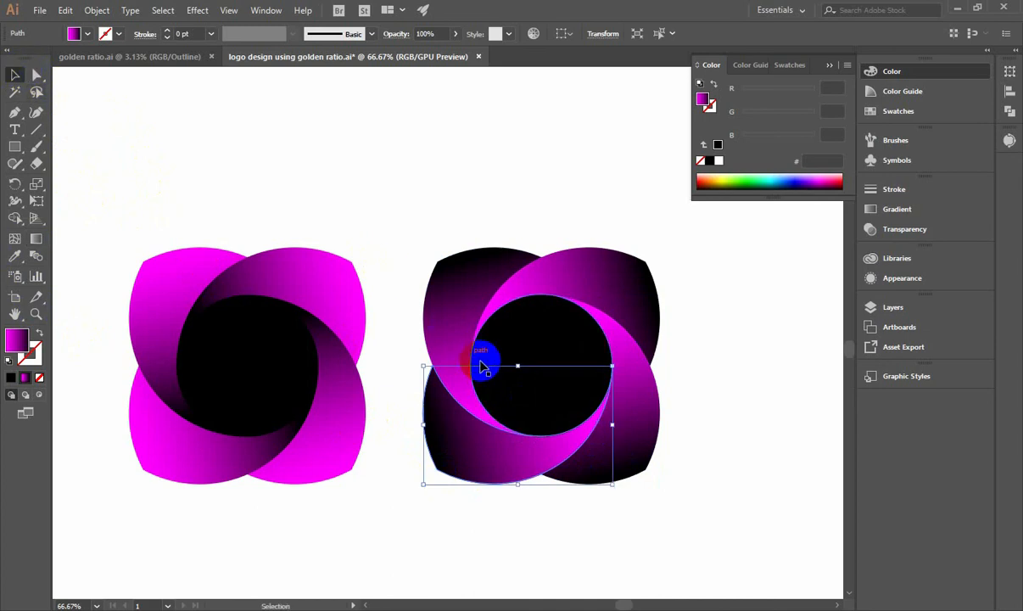
# Fill the copy's central circle with solid magenta (ff00ff) and clear the selection
pyautogui.click(533, 347)
pyautogui.click(89, 34)
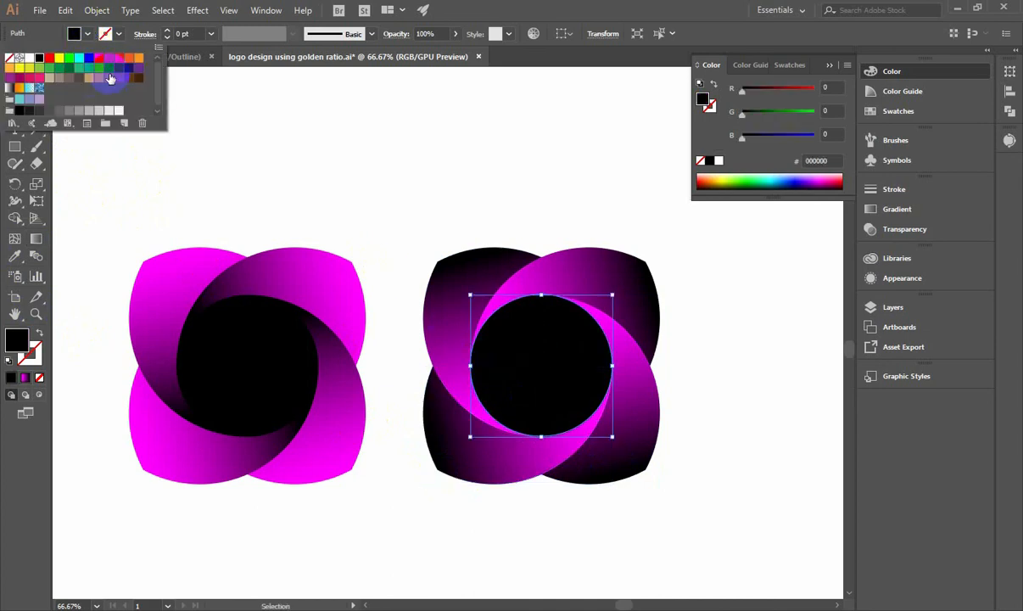
pyautogui.click(100, 64)
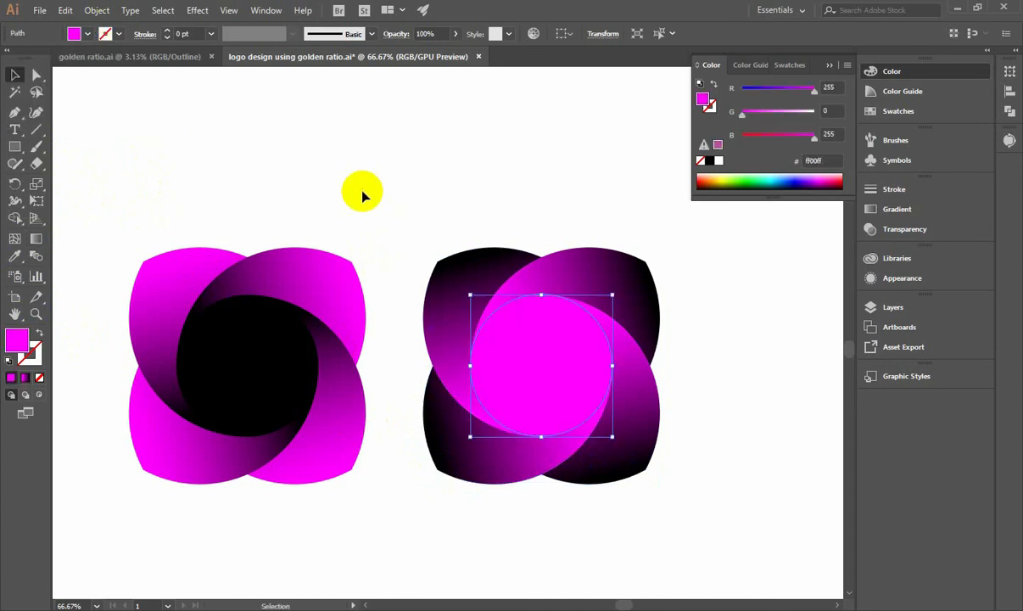
pyautogui.click(709, 433)
# Duplicate the whole magenta-centred logo and place the new copy to its right as a third version
pyautogui.scroll(-1, 587, 363)
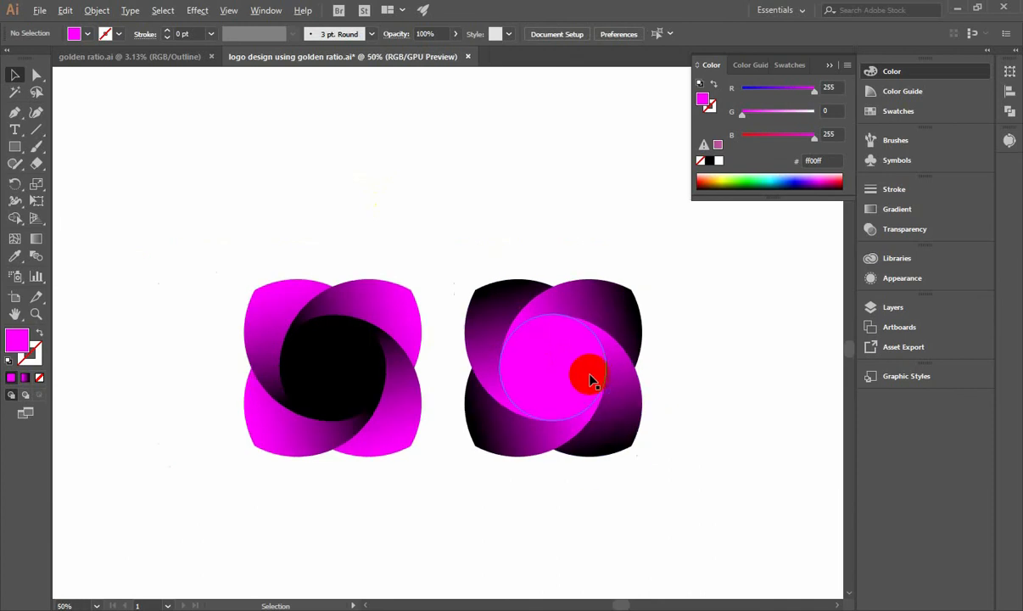
pyautogui.press('space')
pyautogui.moveTo(636, 365); pyautogui.dragTo(560, 359)
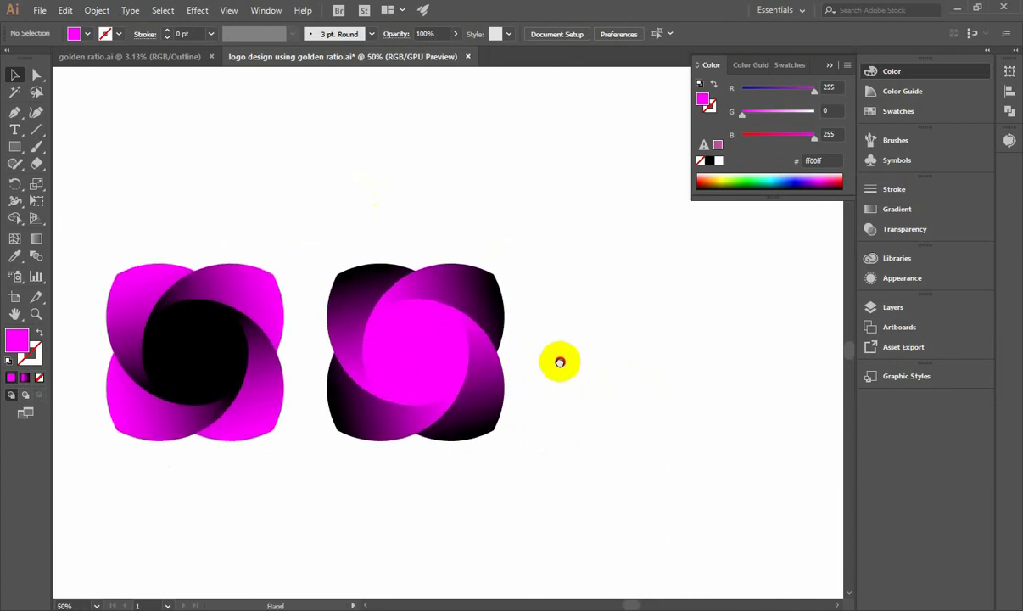
pyautogui.moveTo(333, 250); pyautogui.dragTo(526, 423)
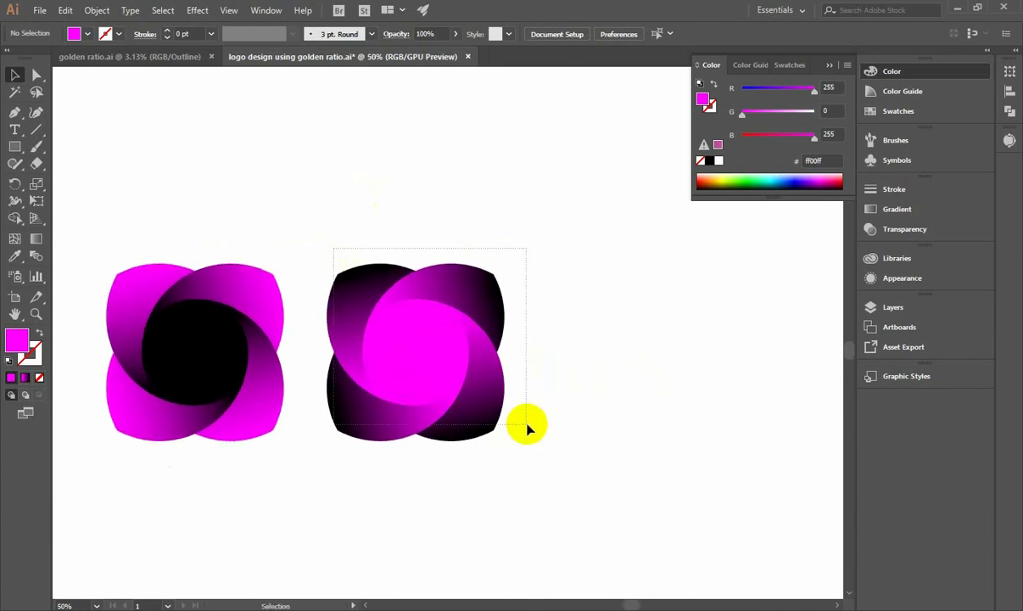
pyautogui.moveTo(411, 348); pyautogui.dragTo(657, 359)
pyautogui.click(698, 515)
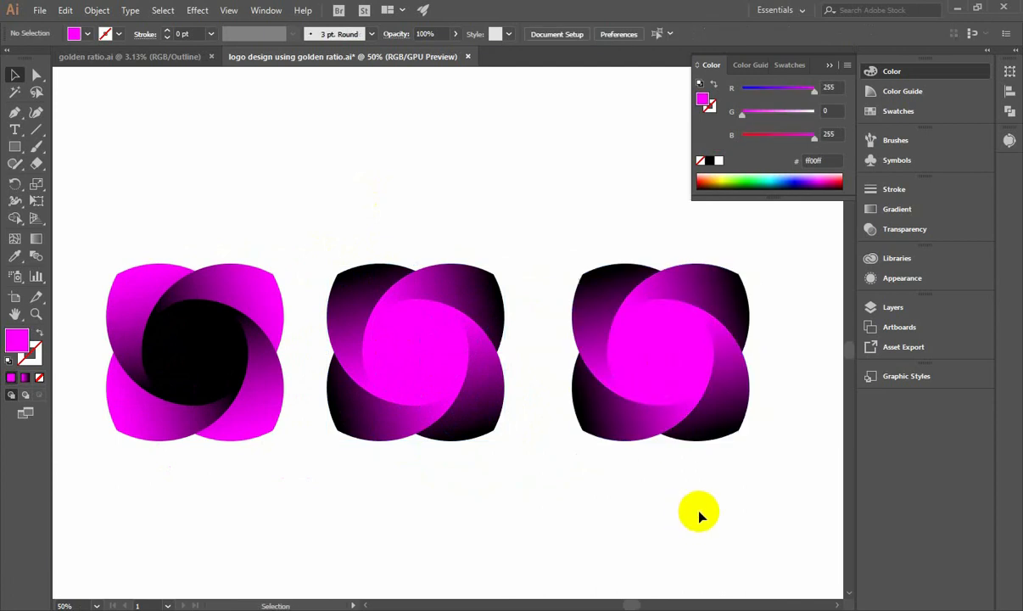
# Add a magenta gradient stop at about 51% to the fill of the third logo's upper-left petal
pyautogui.click(597, 329)
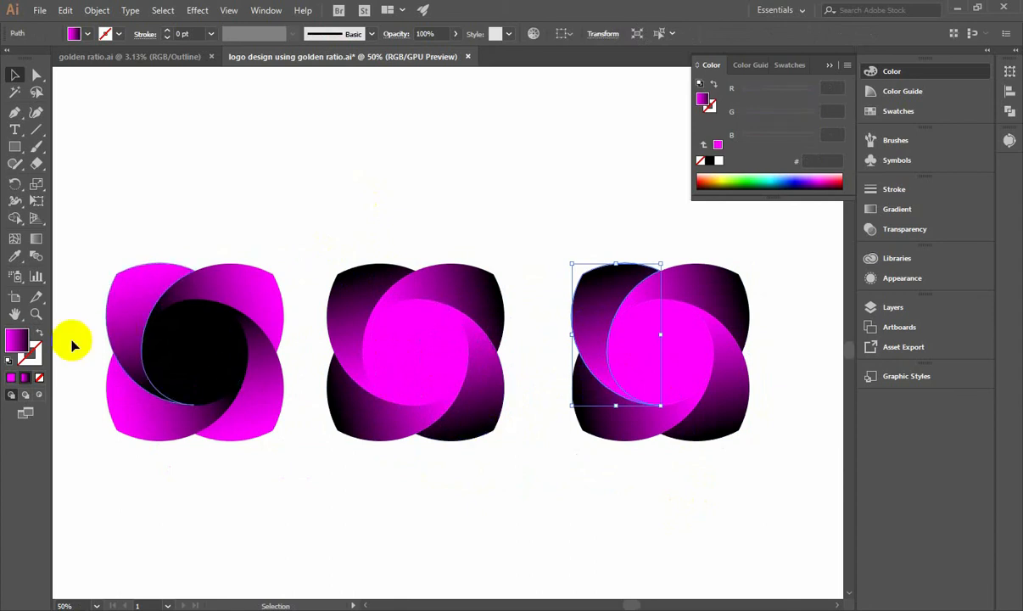
pyautogui.click(657, 336)
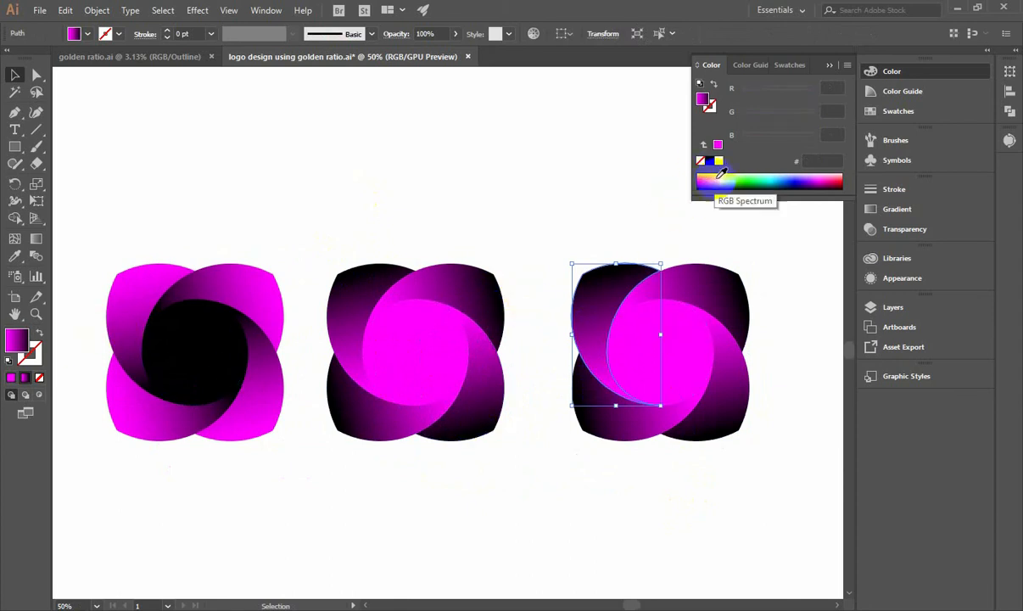
pyautogui.click(88, 34)
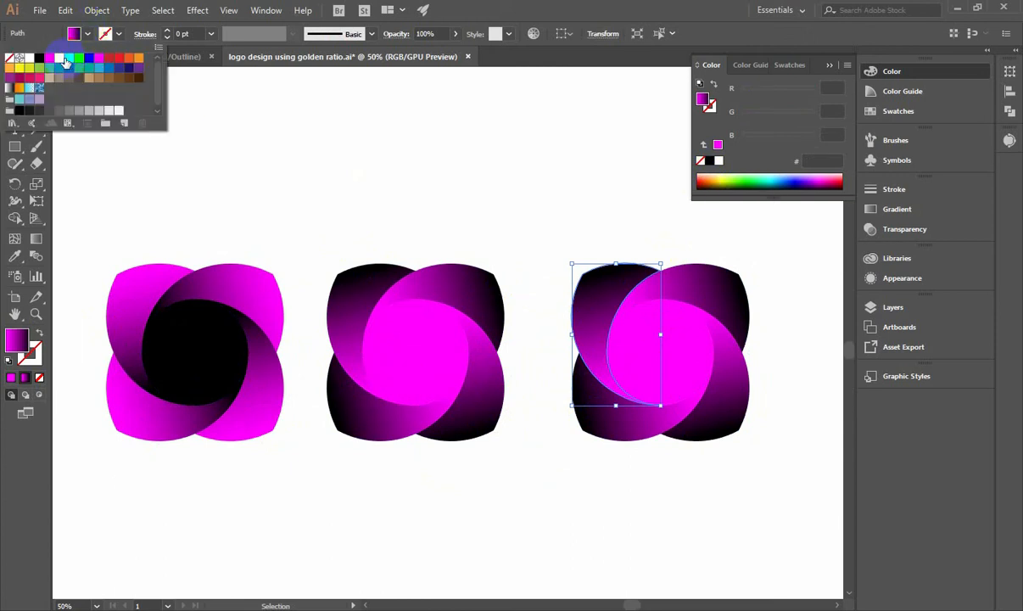
pyautogui.click(88, 33)
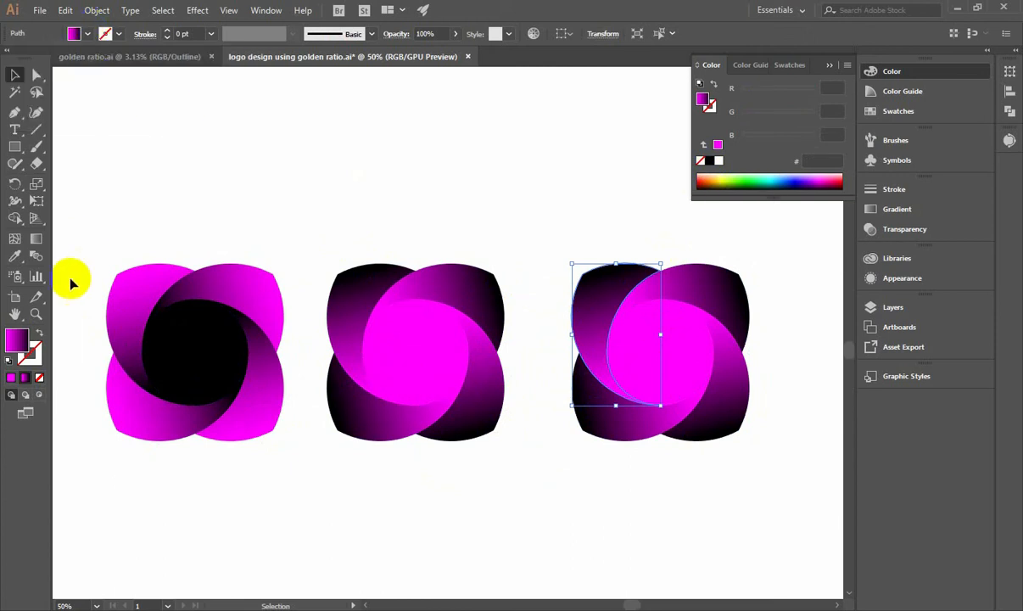
pyautogui.click(34, 239)
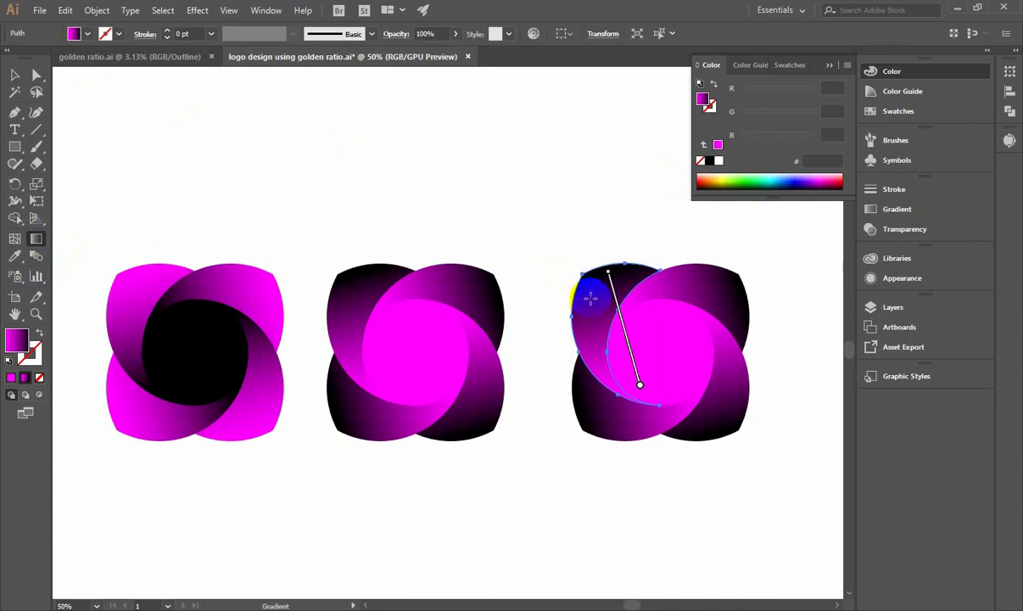
pyautogui.doubleClick(36, 239)
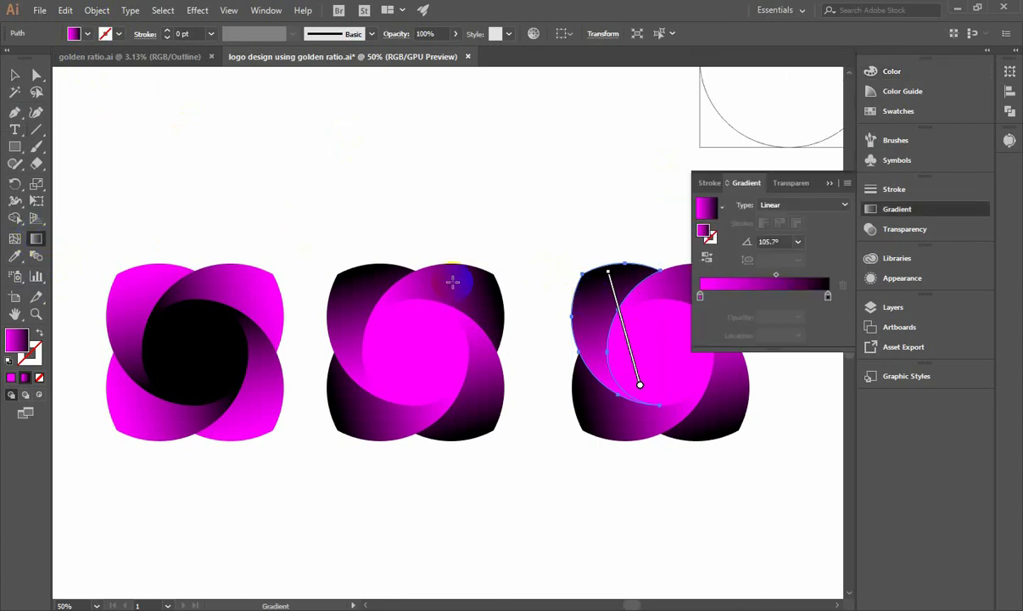
pyautogui.click(780, 296)
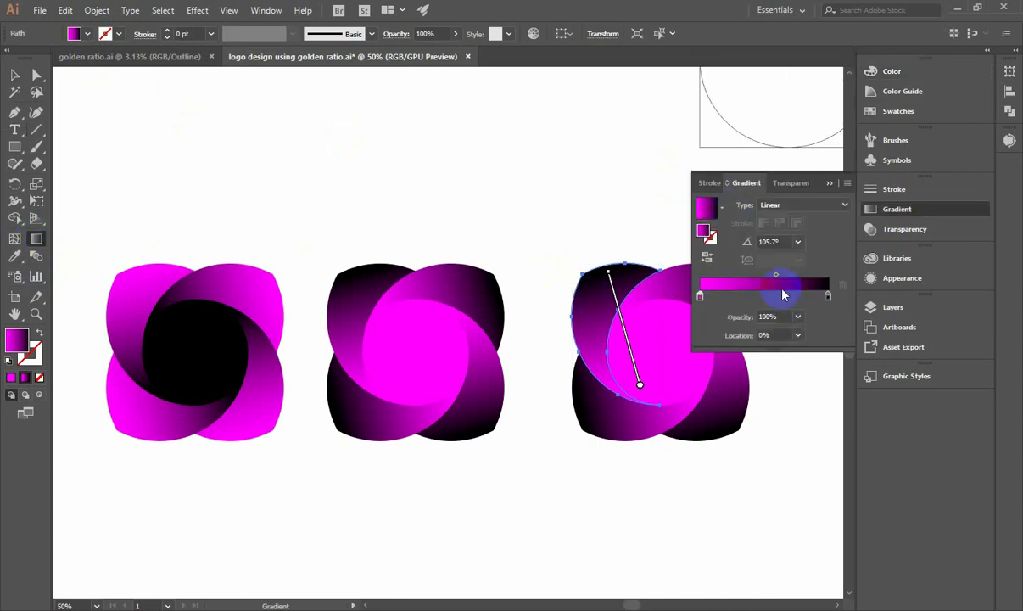
pyautogui.moveTo(781, 295); pyautogui.dragTo(651, 308)
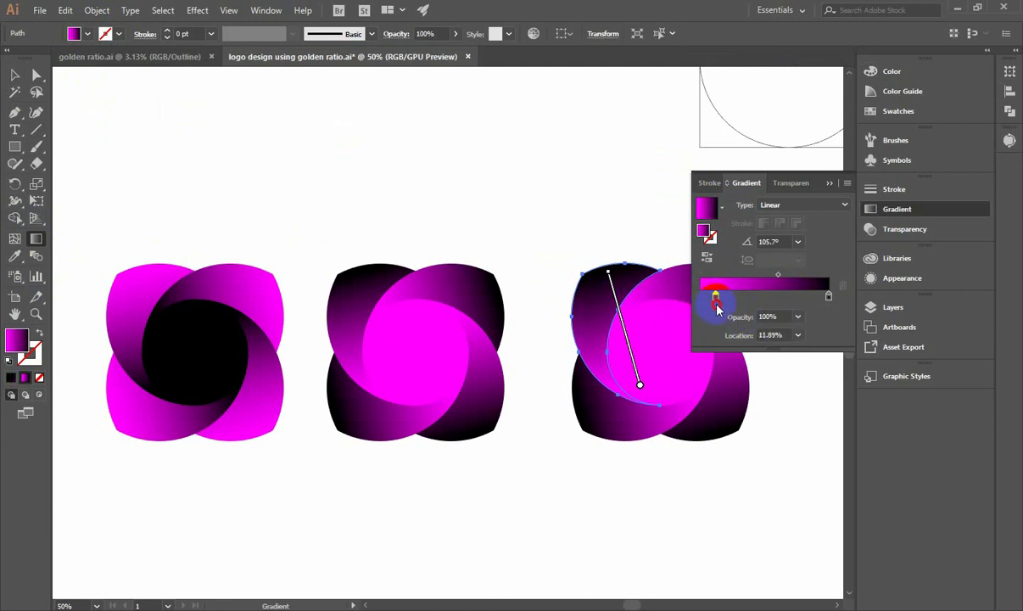
pyautogui.moveTo(717, 310); pyautogui.dragTo(768, 302)
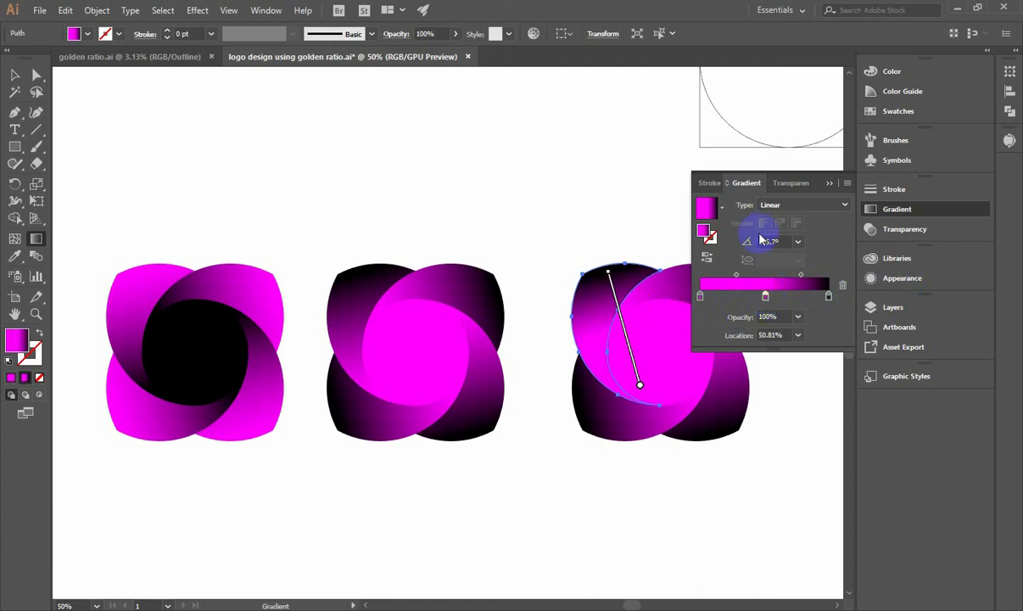
pyautogui.click(827, 183)
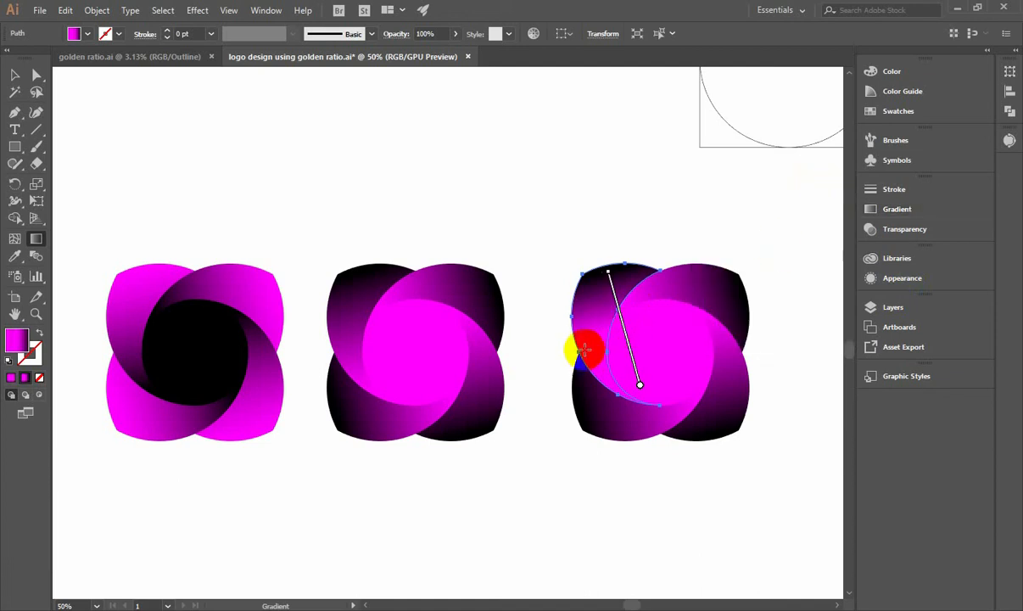
# Redraw the upper-left petal's gradient as a short diagonal from magenta at the lower-left edge to black towards the upper right
pyautogui.moveTo(591, 363); pyautogui.dragTo(619, 269)
pyautogui.moveTo(578, 346)
pyautogui.mouseDown()
pyautogui.moveTo(611, 293)
pyautogui.moveTo(614, 312)
pyautogui.mouseUp()
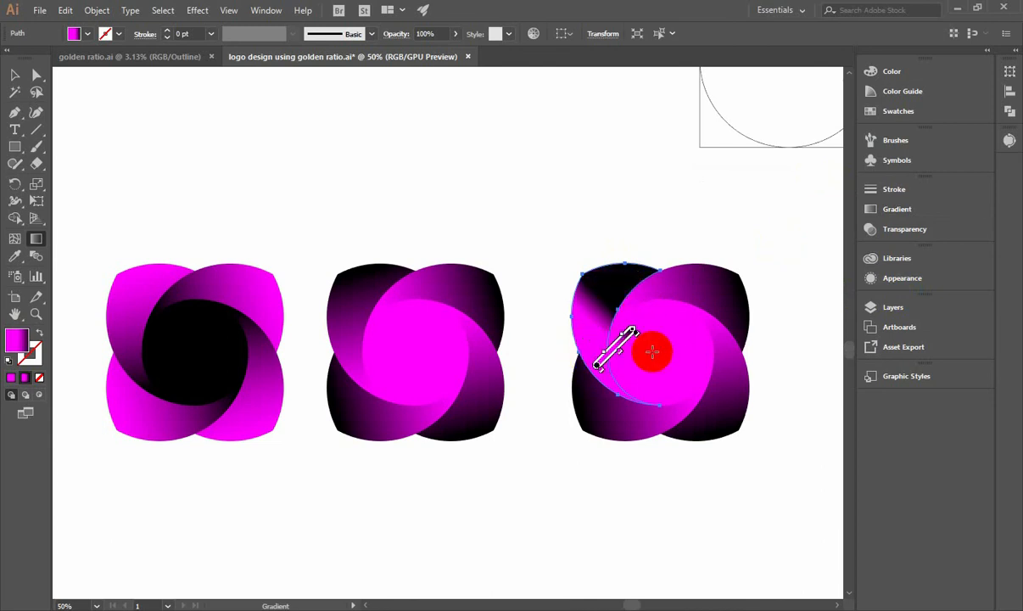
pyautogui.click(14, 75)
# Redraw the third logo's upper-right petal gradient as a short diagonal from magenta on the inner side to black at the outer corner
pyautogui.click(678, 290)
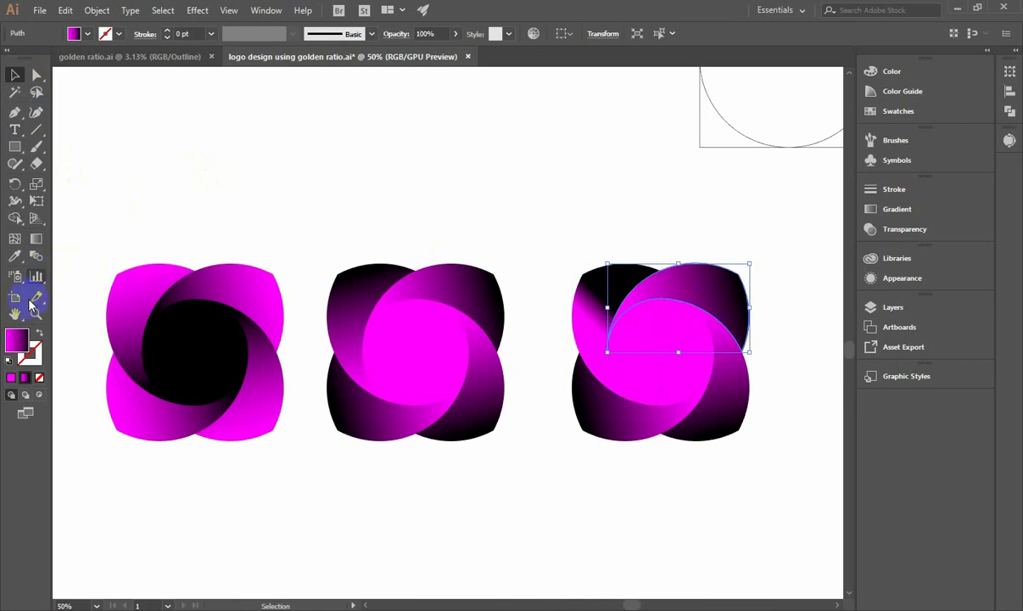
pyautogui.click(37, 238)
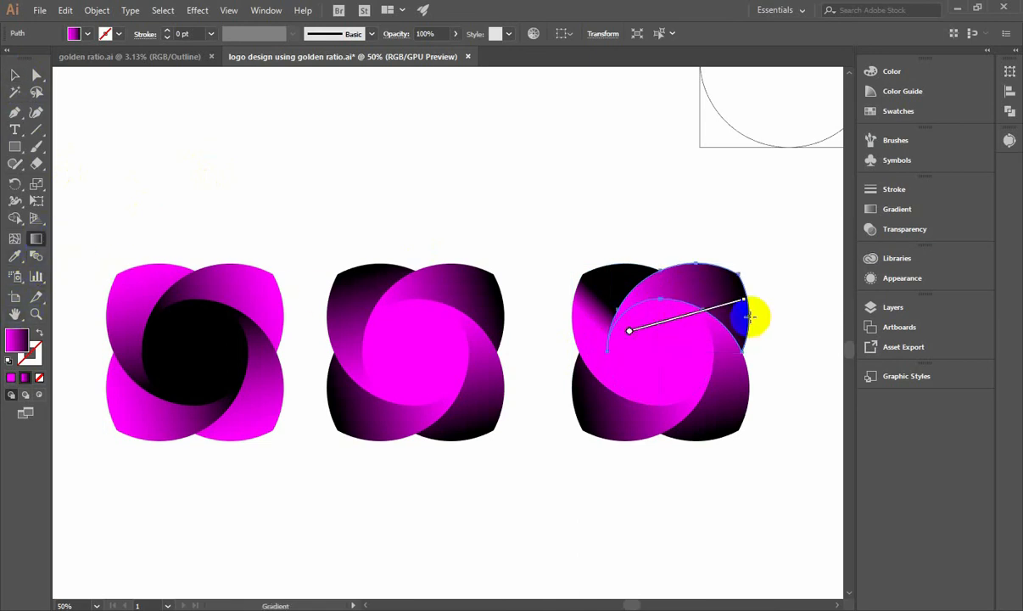
pyautogui.moveTo(749, 316); pyautogui.dragTo(696, 273)
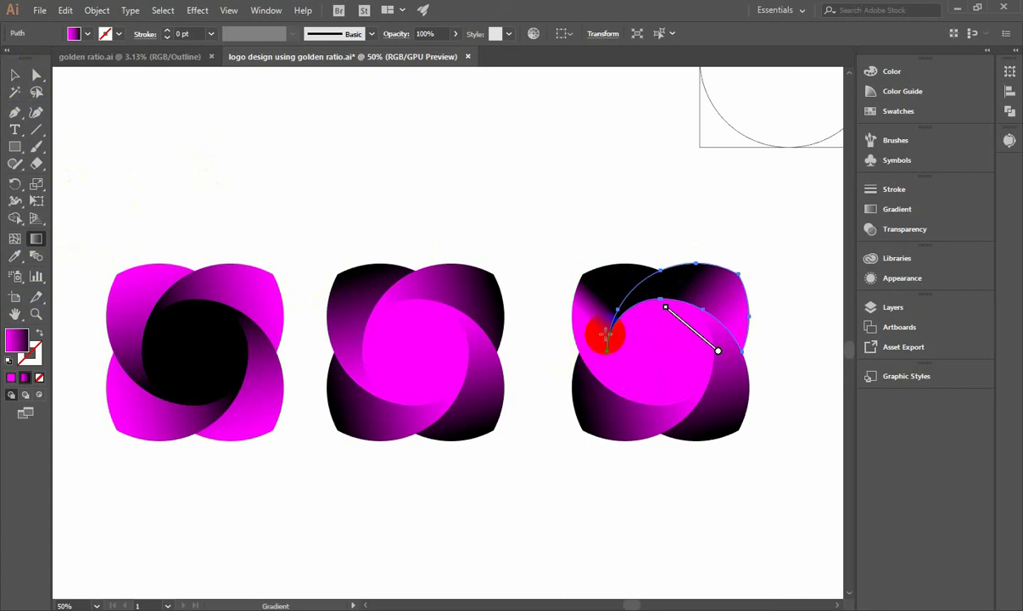
pyautogui.moveTo(697, 263)
pyautogui.mouseDown()
pyautogui.moveTo(664, 301)
pyautogui.moveTo(685, 265)
pyautogui.moveTo(698, 265)
pyautogui.mouseUp()
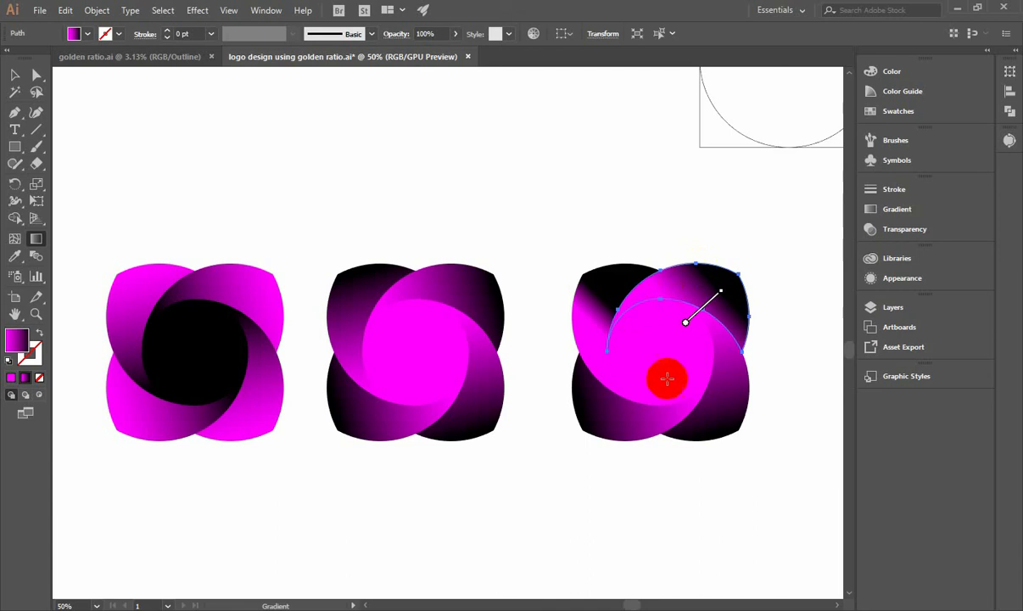
pyautogui.click(15, 74)
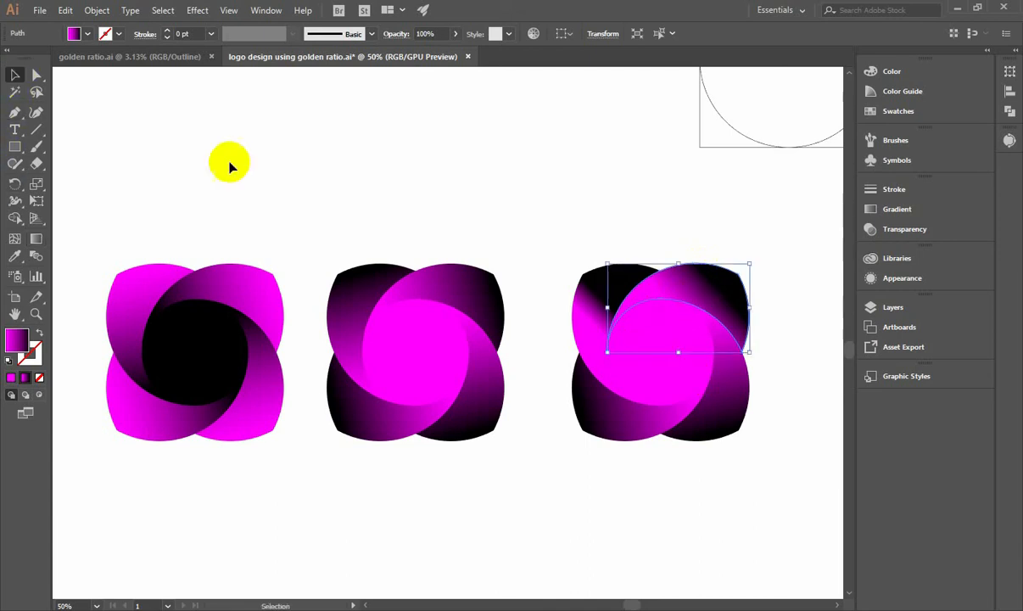
# Redraw the third logo's lower-right petal gradient as a short diagonal from magenta at the right edge to black towards the lower left
pyautogui.click(735, 392)
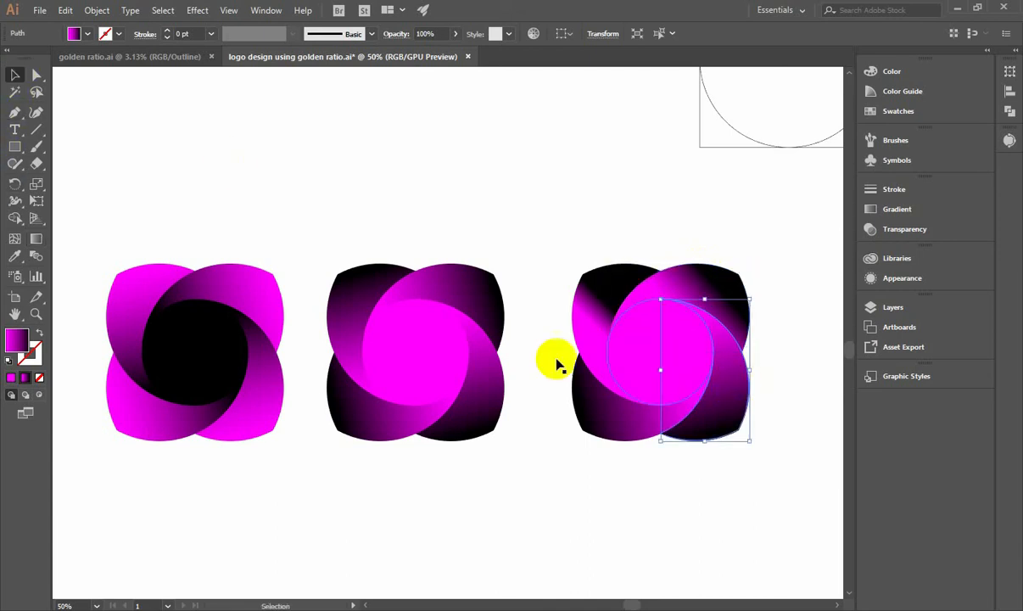
pyautogui.click(39, 239)
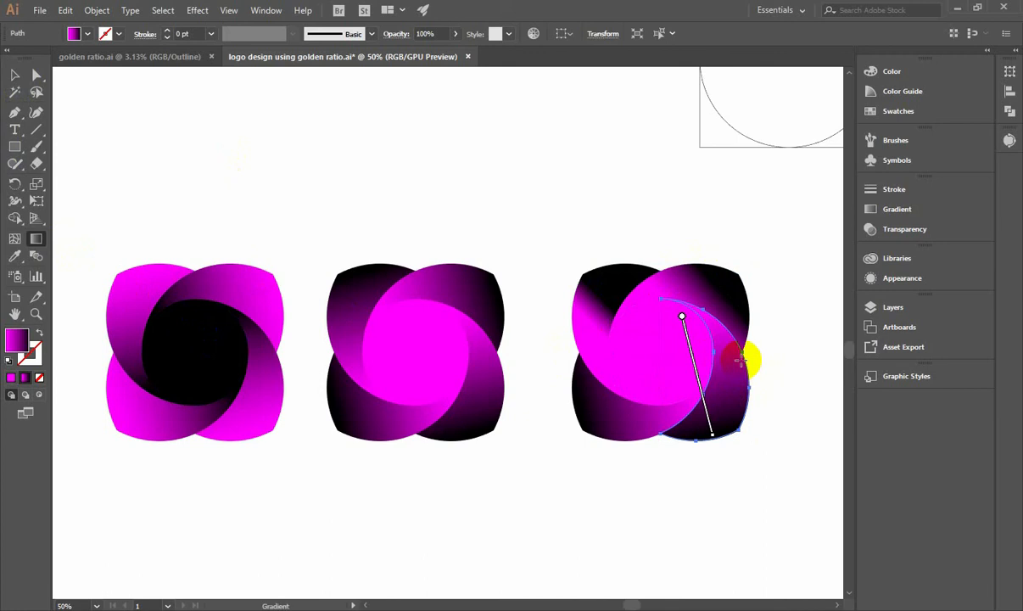
pyautogui.moveTo(739, 355); pyautogui.dragTo(707, 390)
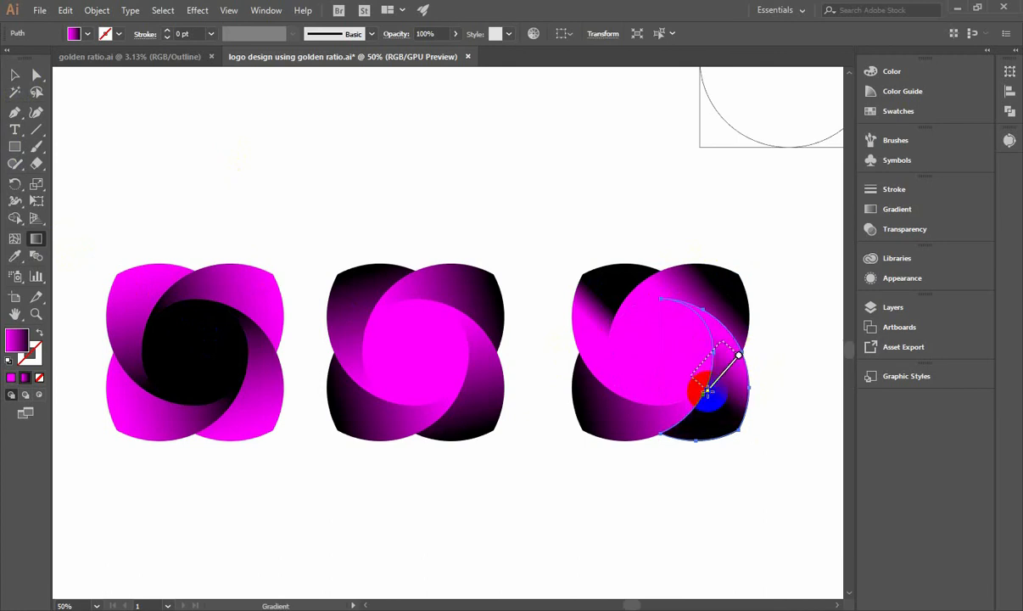
pyautogui.click(15, 75)
pyautogui.click(719, 359)
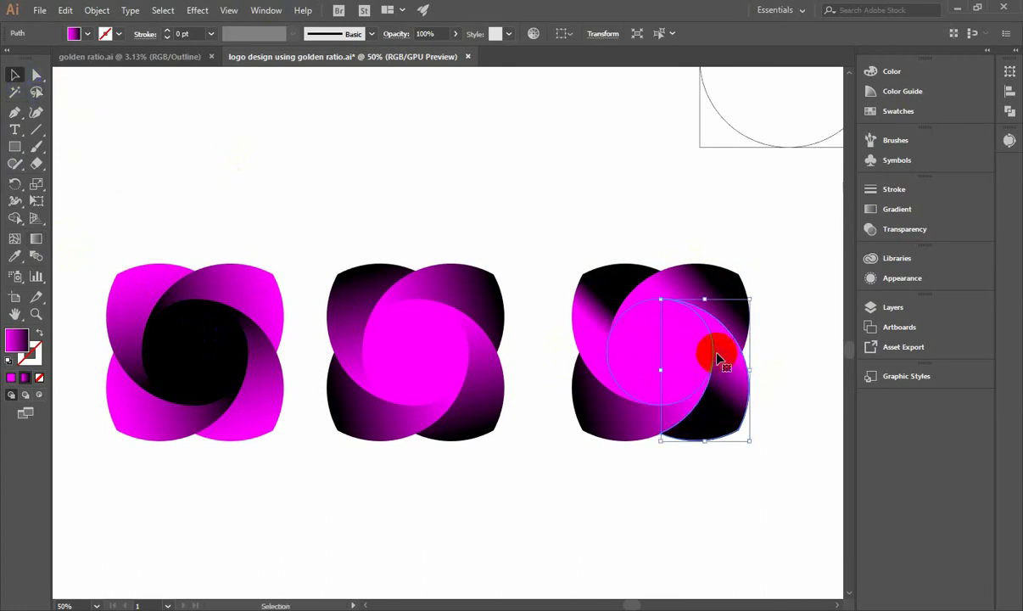
# Redraw the third logo's lower-left petal gradient as a short diagonal from magenta near the lower right to black towards the upper left
pyautogui.click(625, 419)
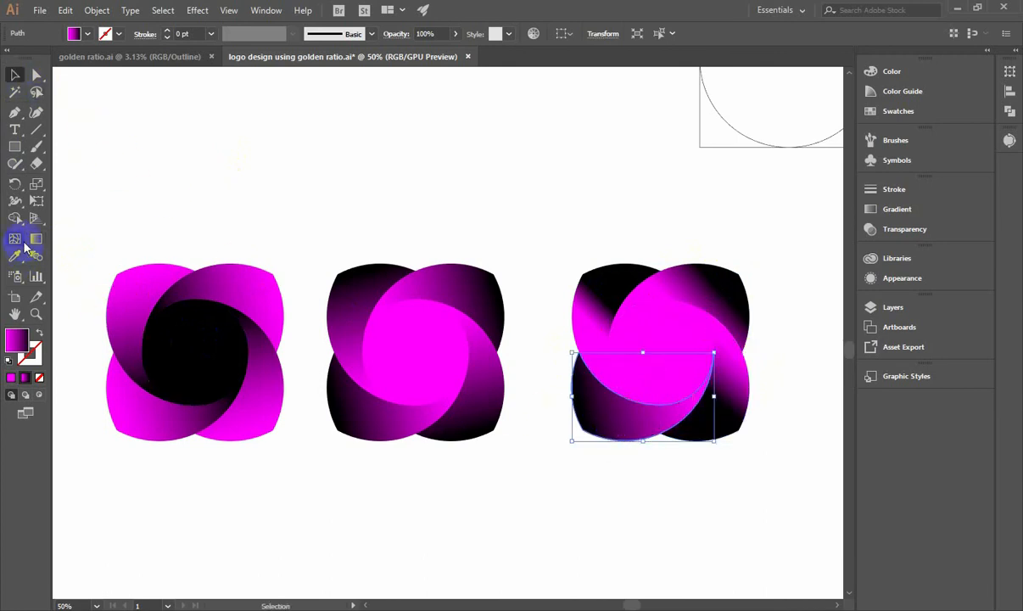
pyautogui.click(35, 239)
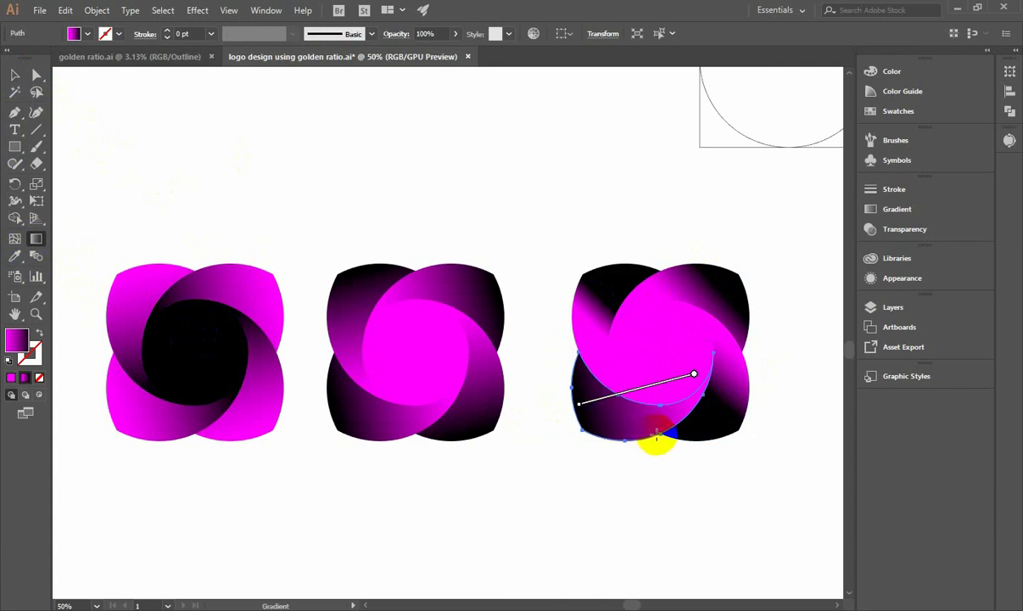
pyautogui.moveTo(657, 434); pyautogui.dragTo(616, 395)
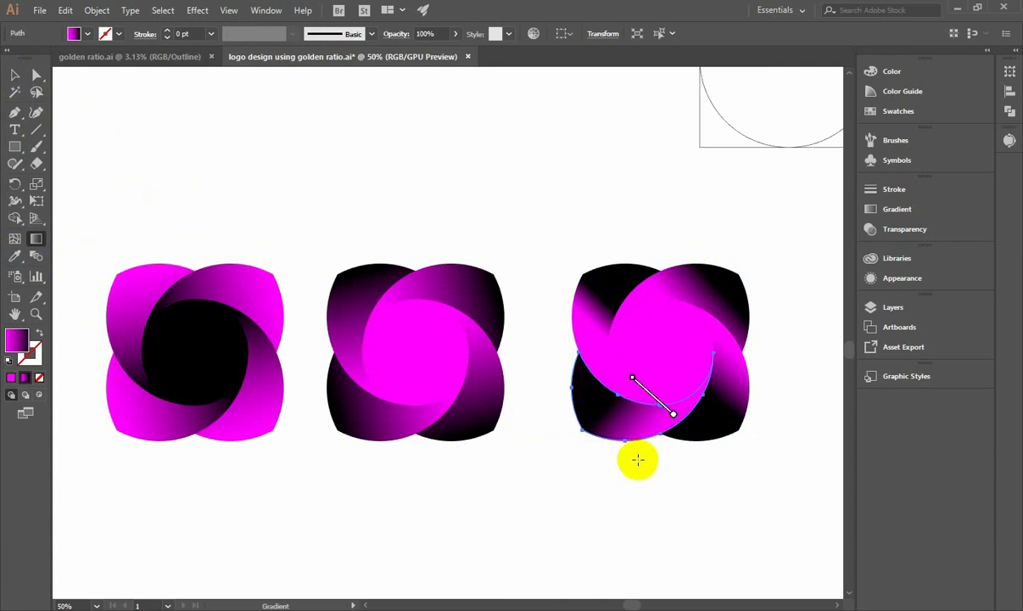
pyautogui.click(13, 77)
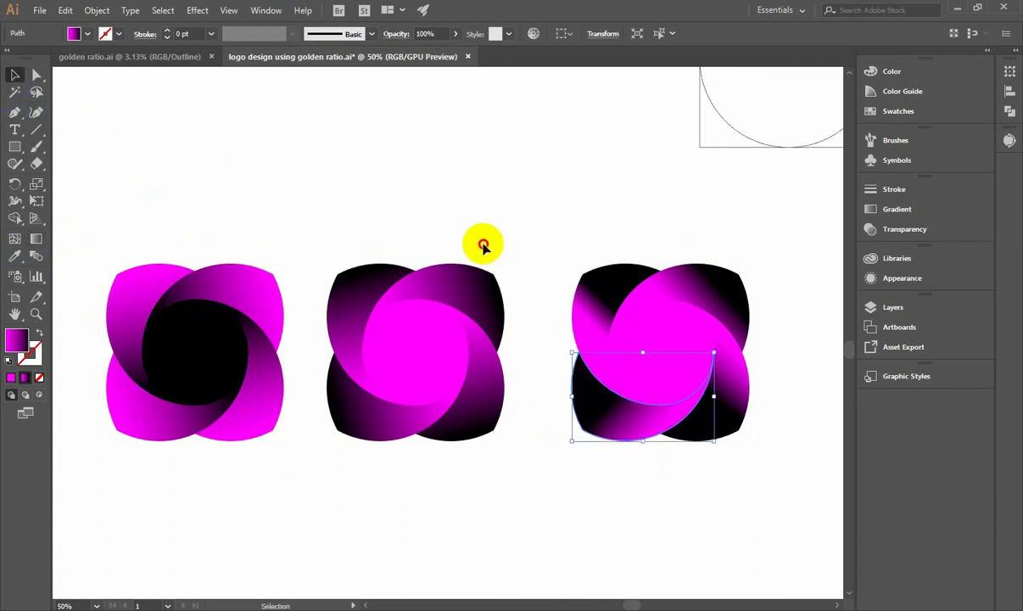
pyautogui.click(526, 251)
pyautogui.scroll(-2, 574, 307)
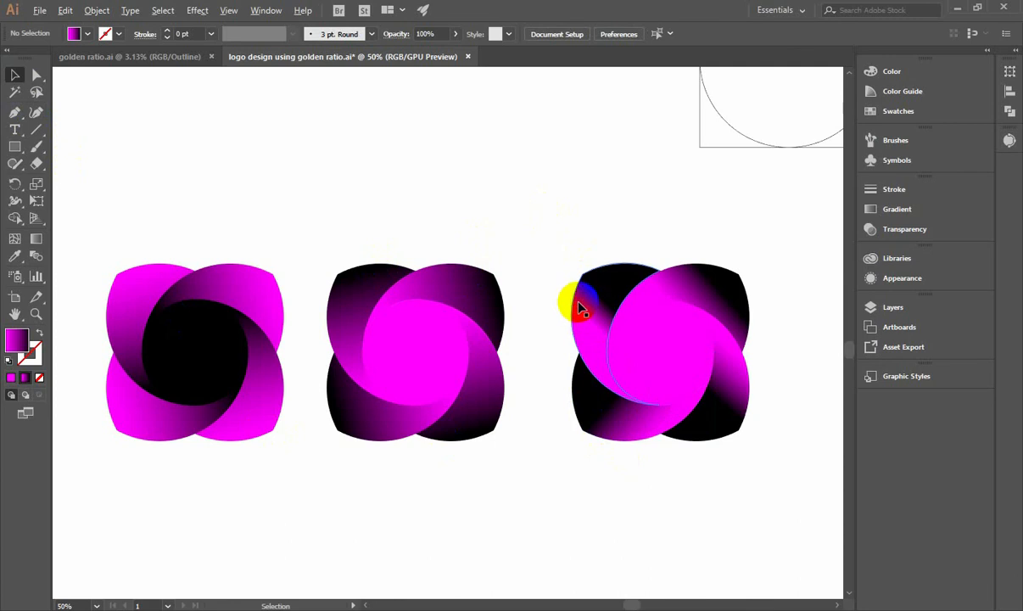
pyautogui.scroll(1, 584, 354)
pyautogui.moveTo(532, 320); pyautogui.dragTo(505, 242)
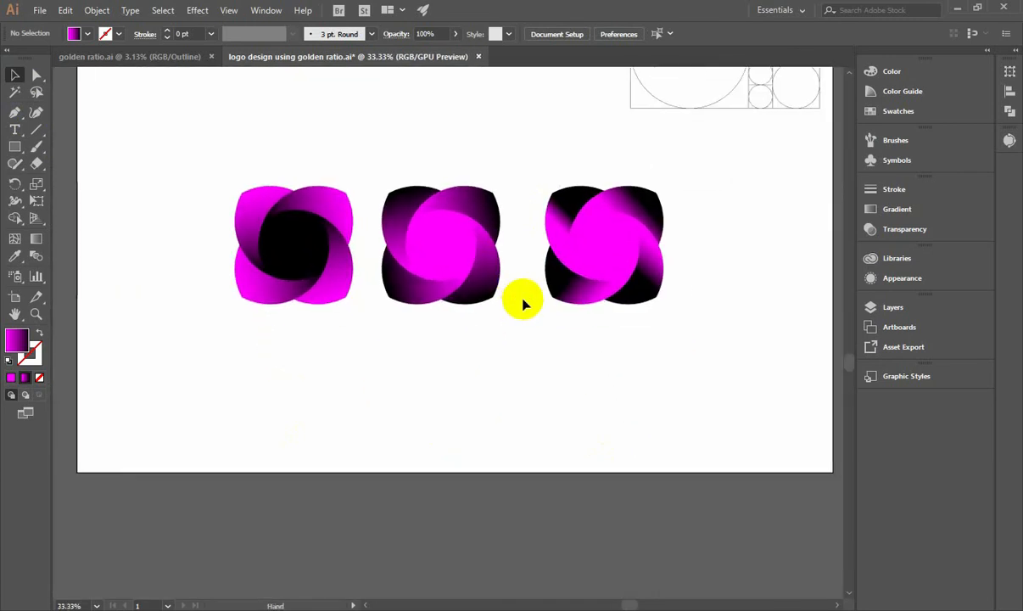
# Select the whole third logo and place a copy of it directly below the first logo
pyautogui.click(660, 295)
pyautogui.moveTo(749, 319); pyautogui.dragTo(627, 348)
pyautogui.click(477, 289)
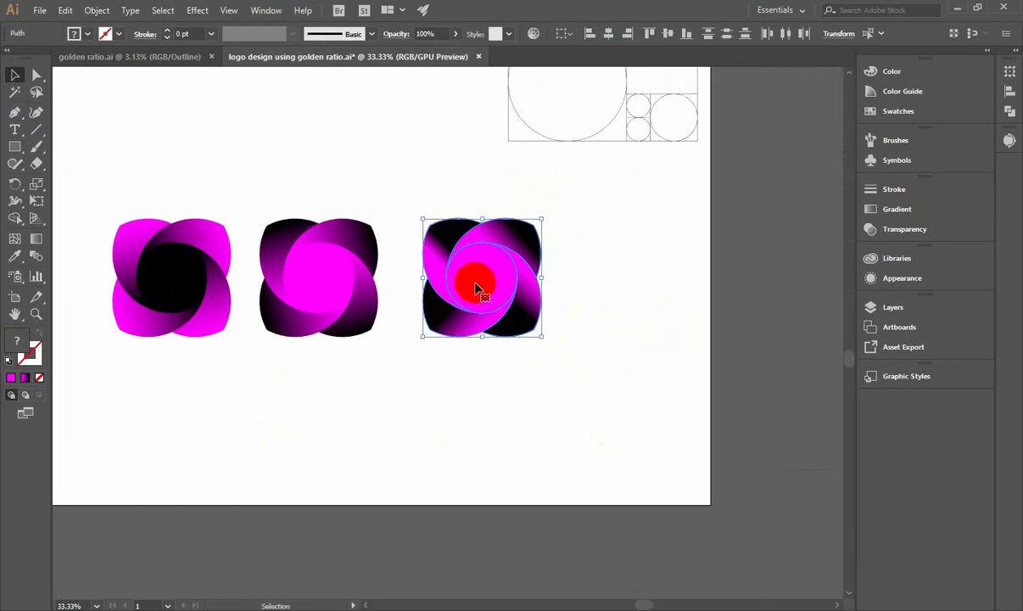
pyautogui.moveTo(477, 286); pyautogui.dragTo(166, 431)
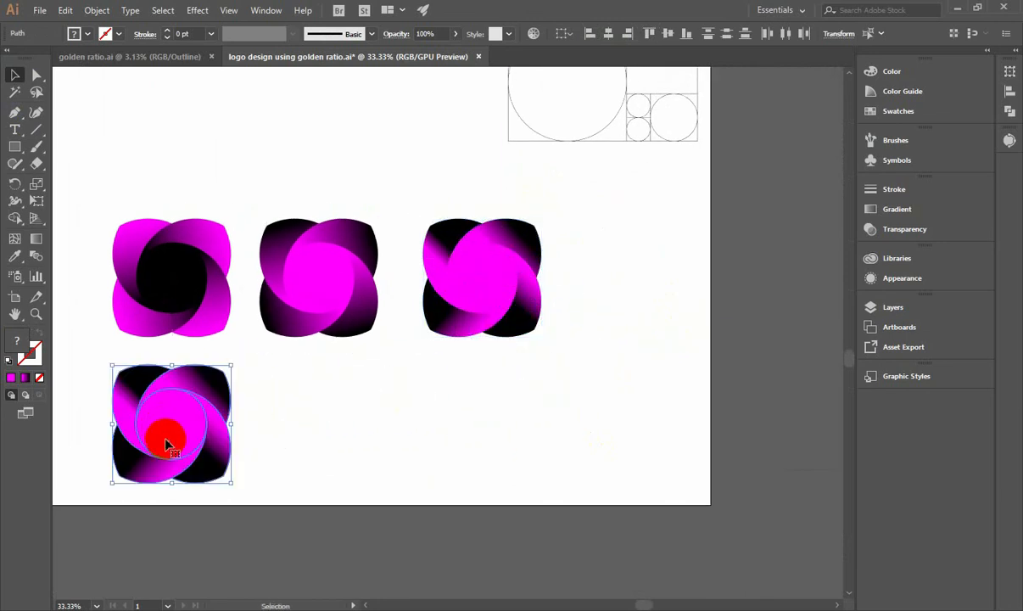
pyautogui.click(292, 422)
# Redraw the new copy's lower-right petal gradient as a short diagonal from magenta at the lower left to black towards the upper right
pyautogui.click(223, 459)
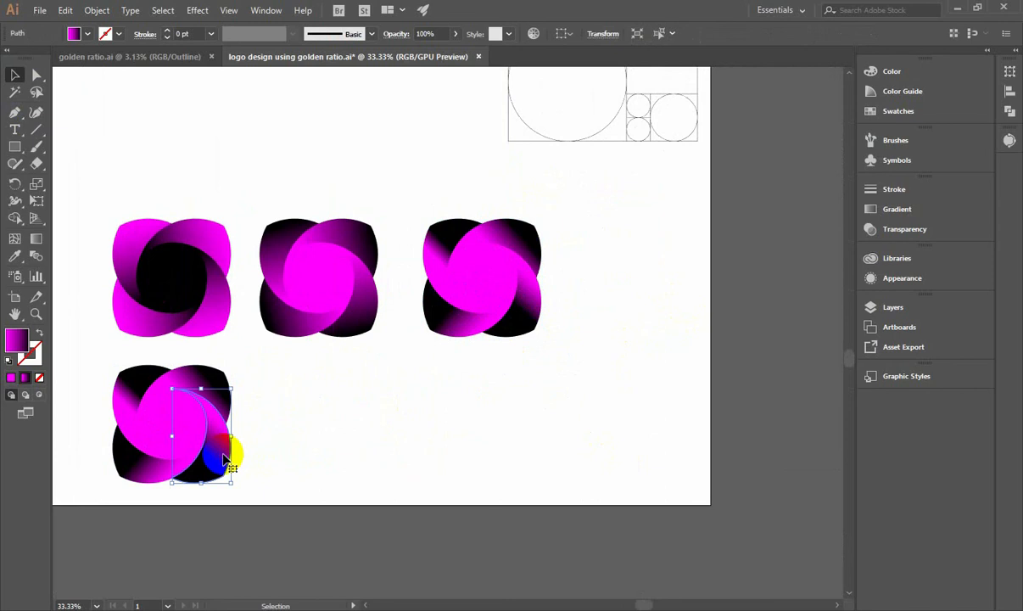
pyautogui.click(36, 238)
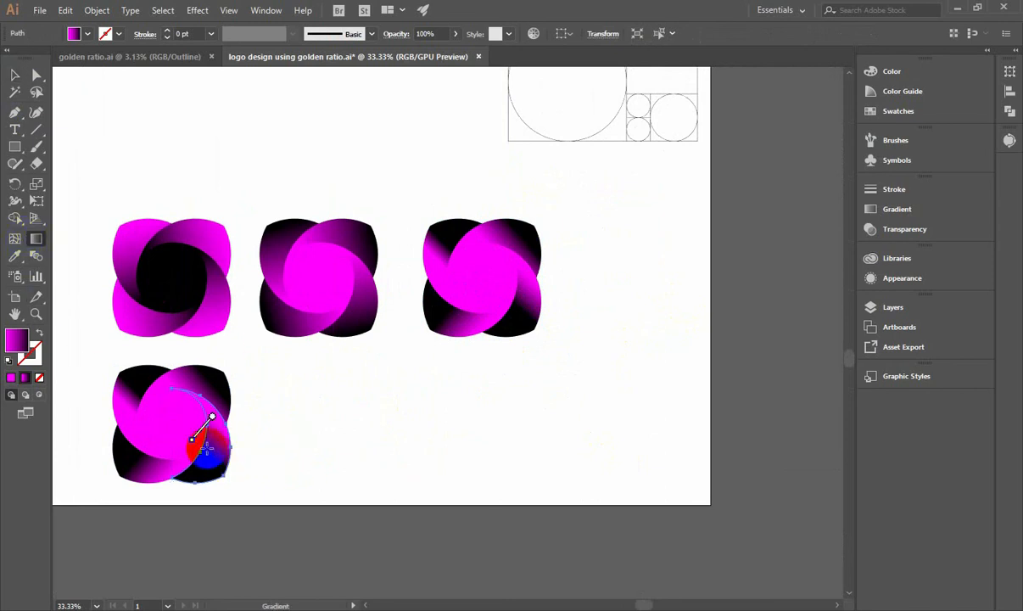
pyautogui.moveTo(201, 450)
pyautogui.mouseDown()
pyautogui.moveTo(226, 441)
pyautogui.moveTo(227, 418)
pyautogui.mouseUp()
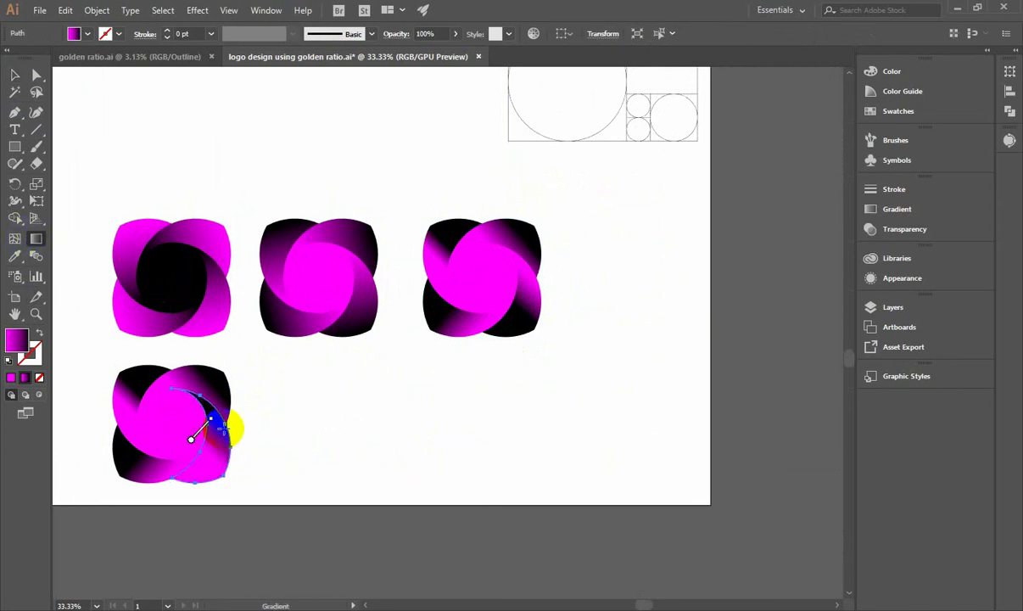
pyautogui.click(14, 75)
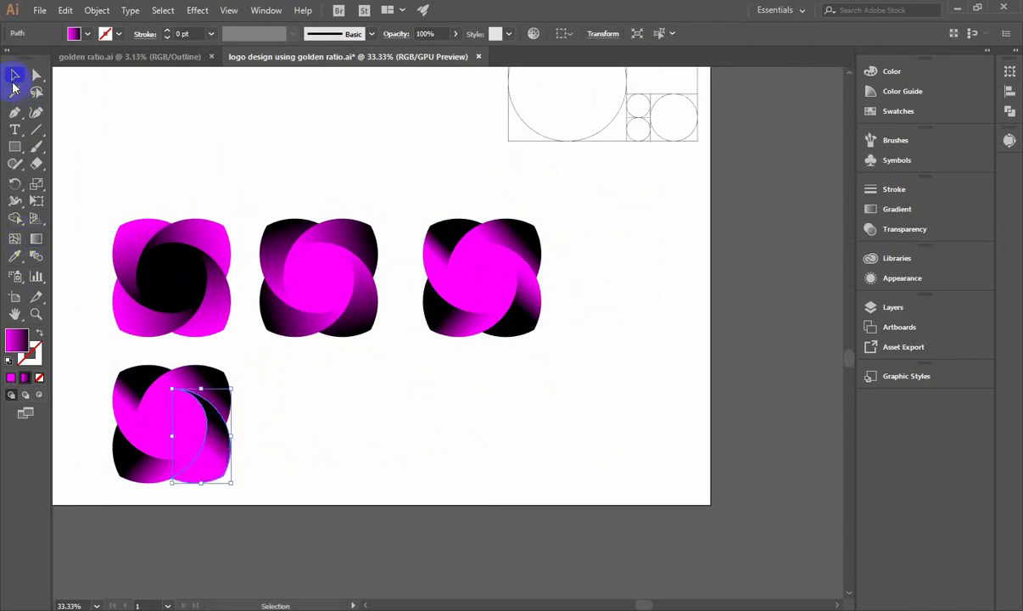
# Reverse the fourth logo's upper-right petal gradient so it runs from magenta at the outer corner to black at the inner left end
pyautogui.click(195, 386)
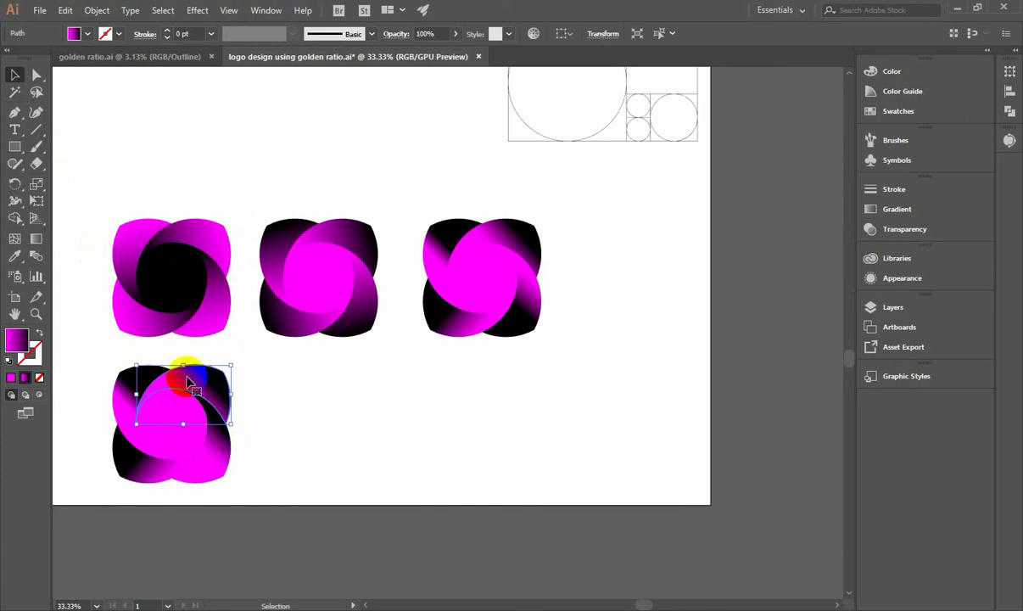
pyautogui.click(36, 240)
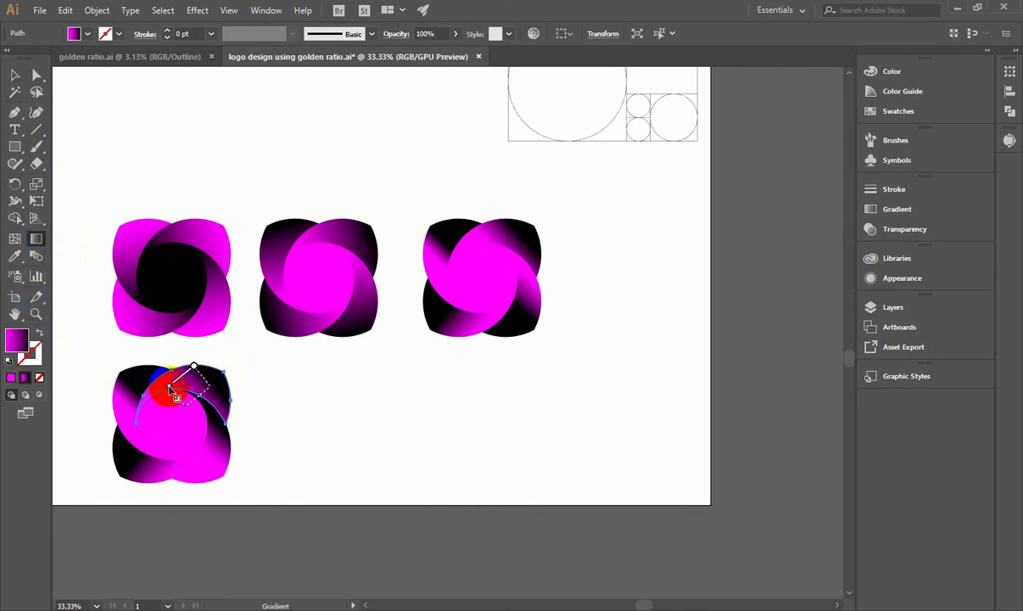
pyautogui.click(15, 76)
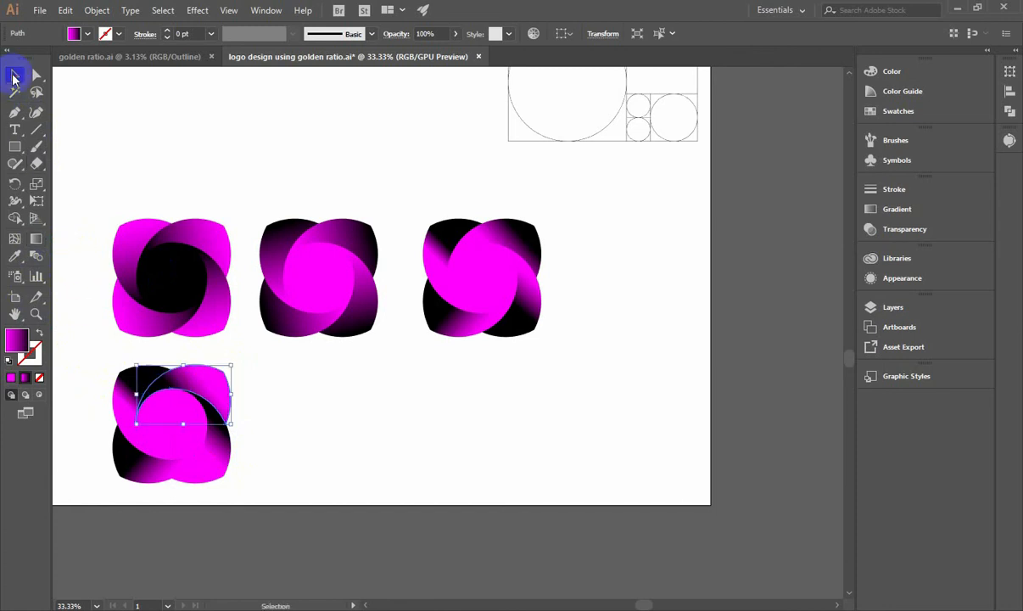
# Redraw the fourth logo's upper-left petal gradient as a short diagonal from magenta at the upper right to black towards the lower left
pyautogui.click(118, 403)
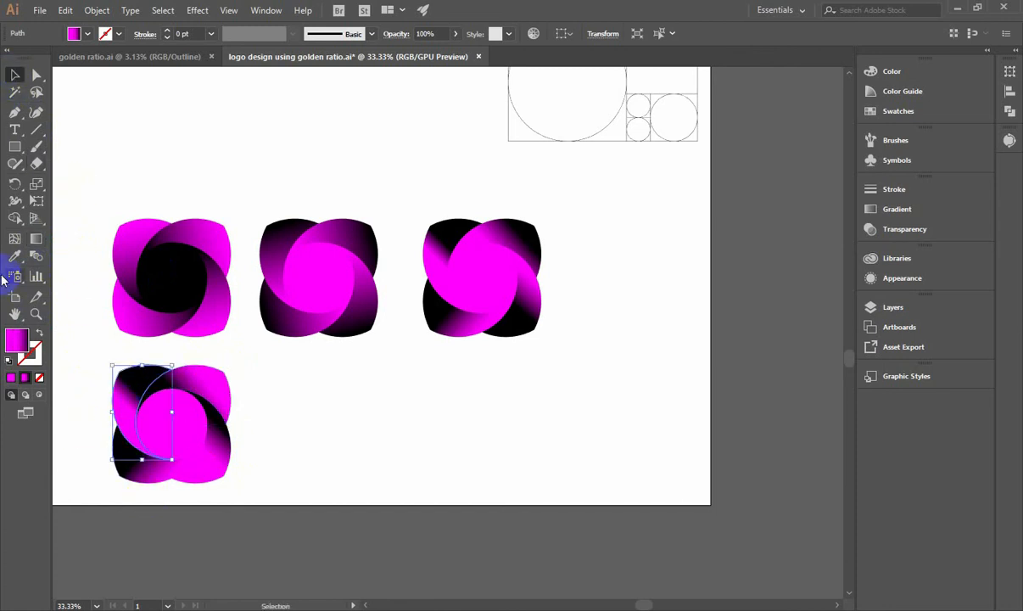
pyautogui.click(36, 239)
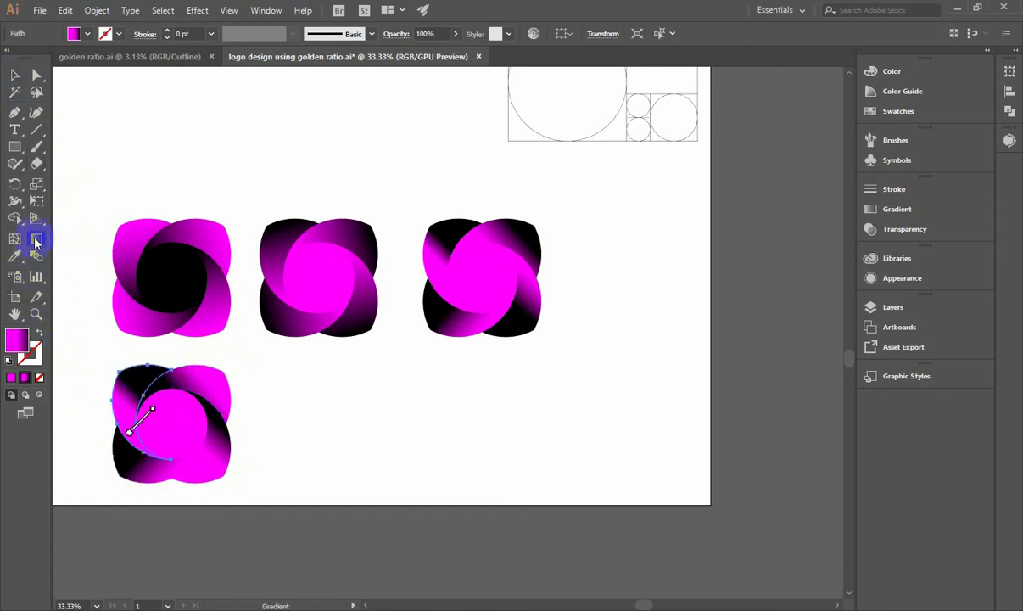
pyautogui.moveTo(149, 414); pyautogui.dragTo(119, 420)
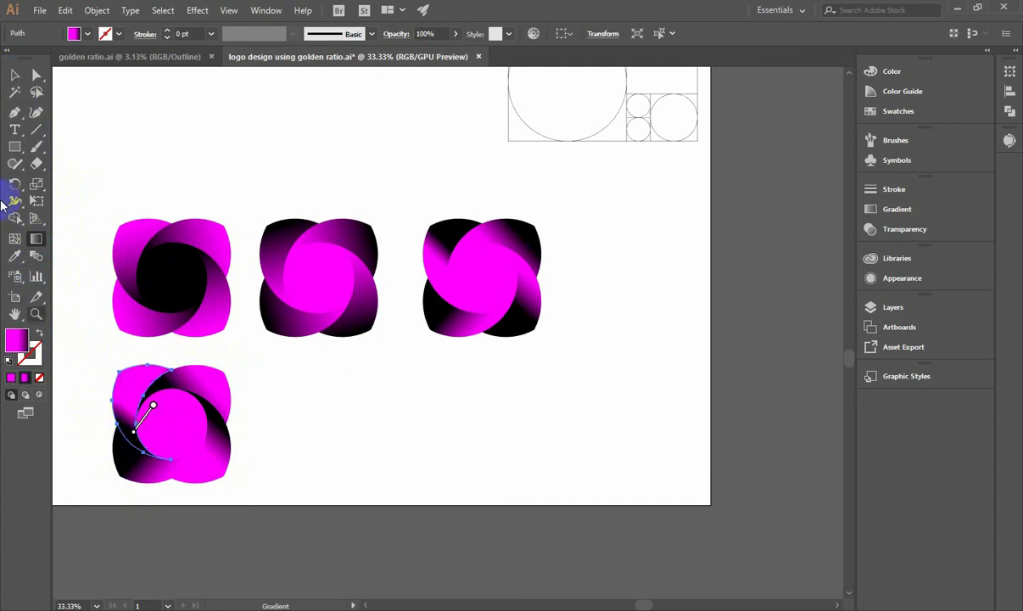
pyautogui.click(11, 78)
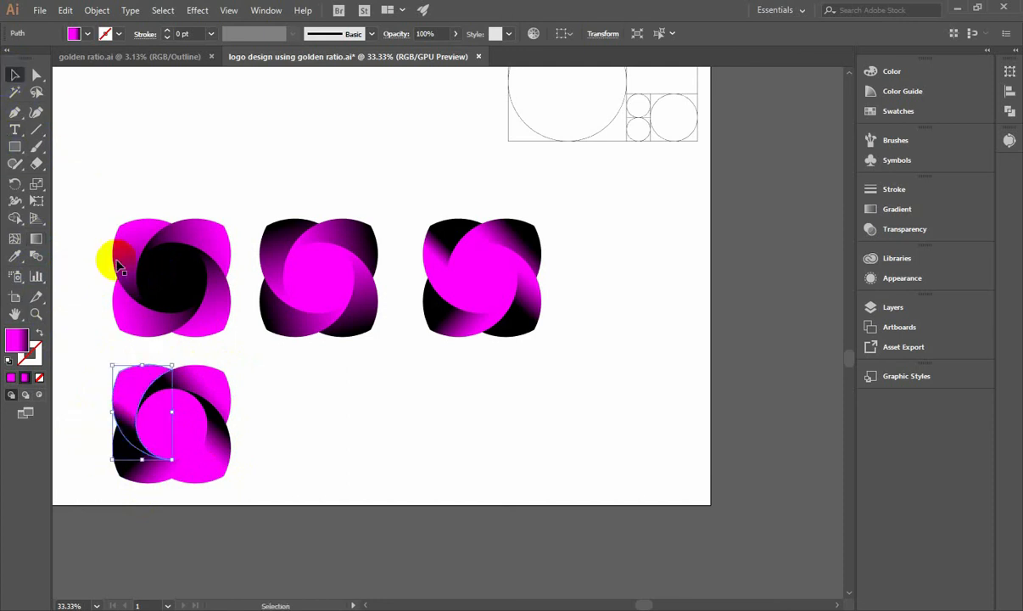
# Redraw the fourth logo's lower-left petal gradient as a short diagonal from magenta at the upper left to black towards the lower right
pyautogui.click(138, 462)
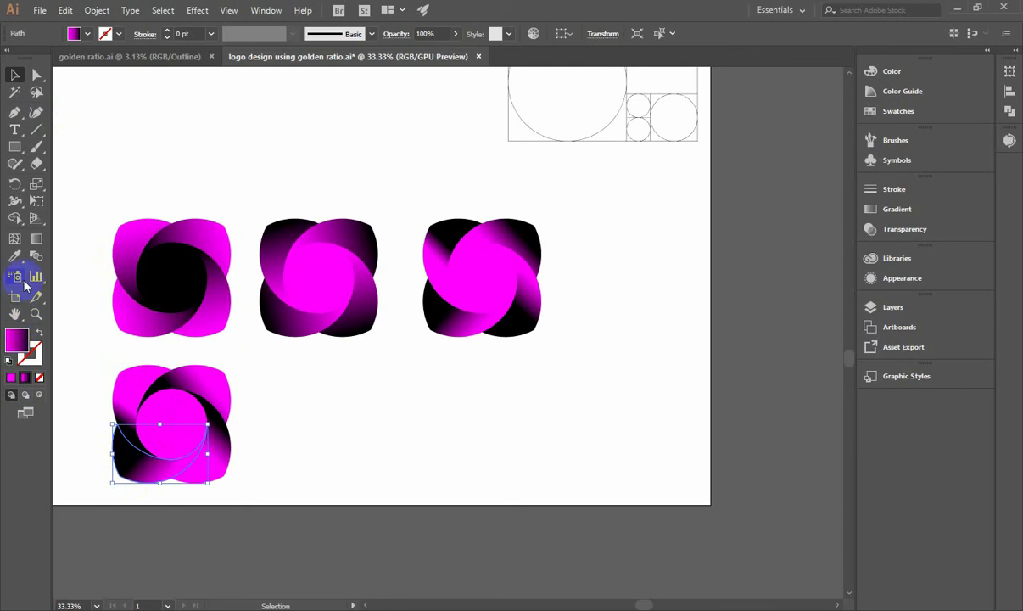
pyautogui.click(34, 237)
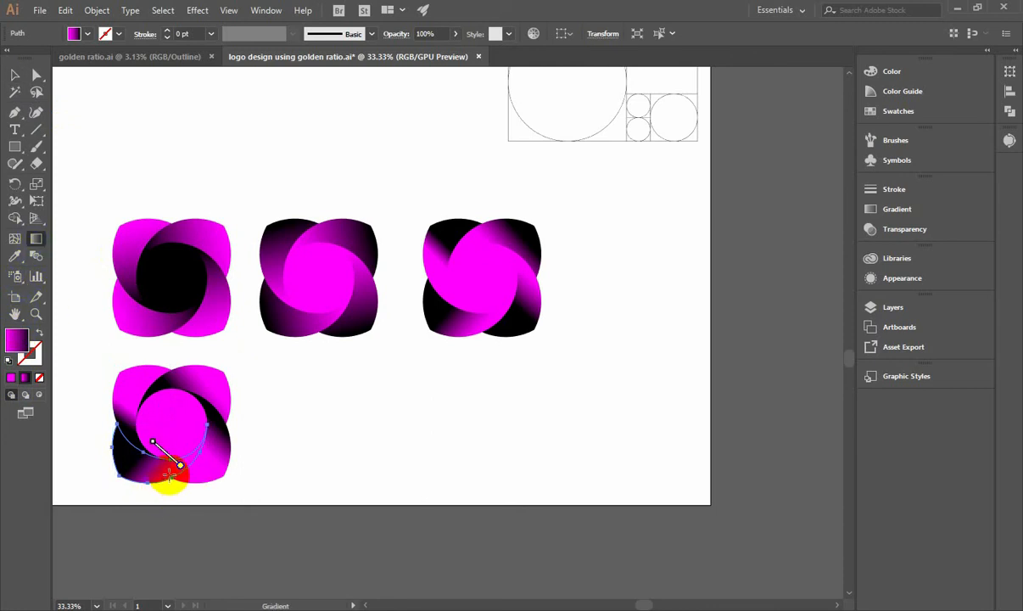
pyautogui.moveTo(142, 455); pyautogui.dragTo(174, 476)
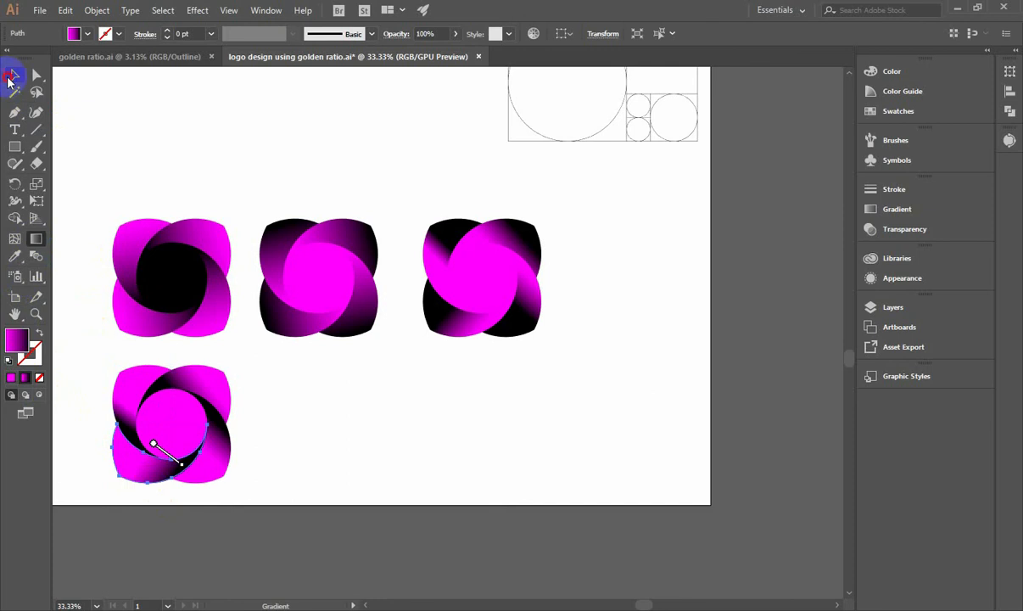
pyautogui.click(10, 79)
pyautogui.click(301, 478)
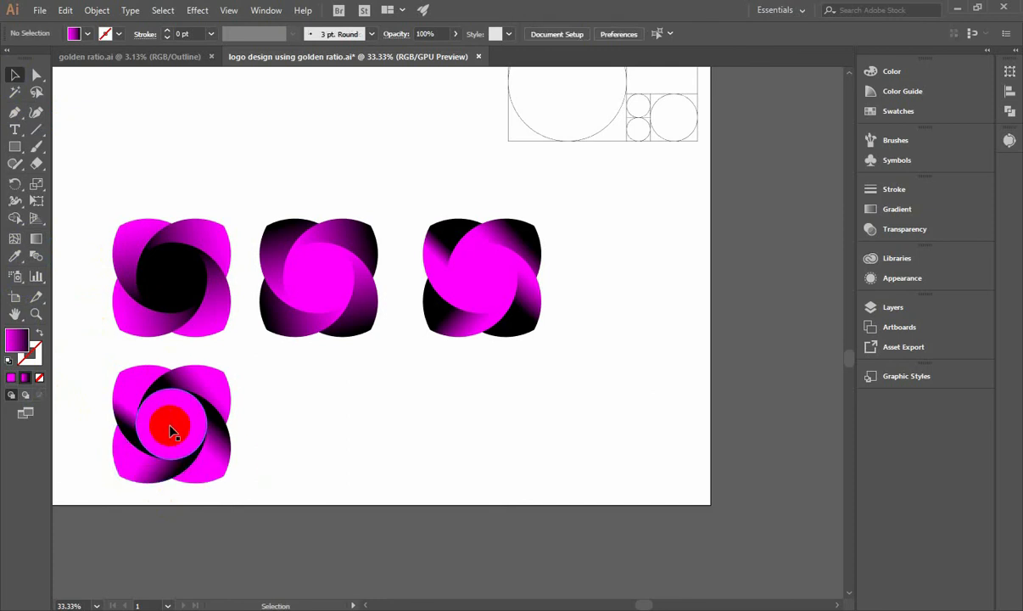
# Select the whole fourth logo and place a copy of it beside it, below the second logo
pyautogui.moveTo(99, 369); pyautogui.dragTo(158, 433)
pyautogui.moveTo(238, 480); pyautogui.dragTo(242, 475)
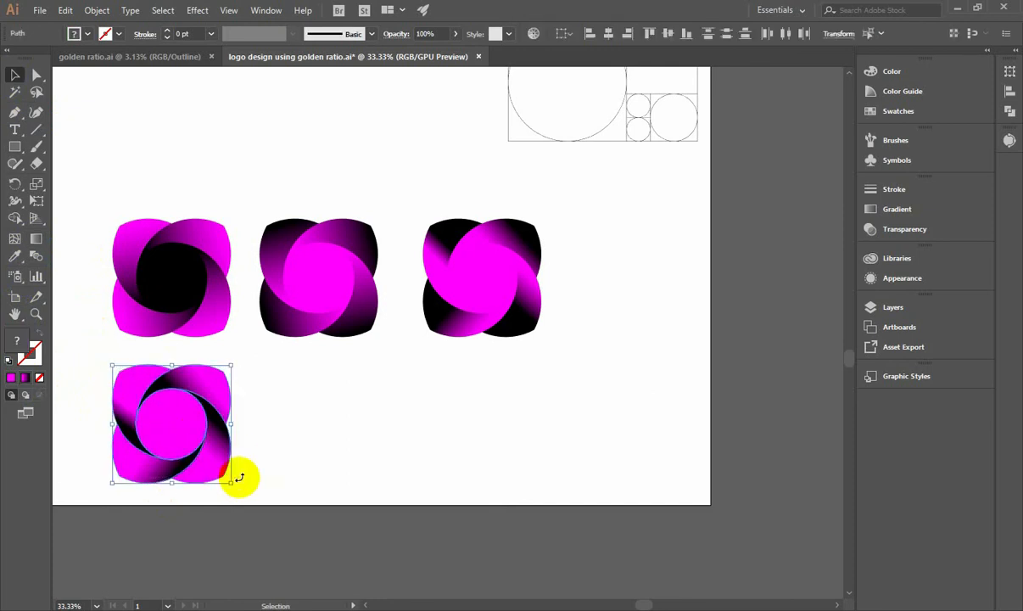
pyautogui.moveTo(167, 420); pyautogui.dragTo(320, 431)
# Fill the fifth logo's centre circle with solid black and deselect it
pyautogui.click(324, 425)
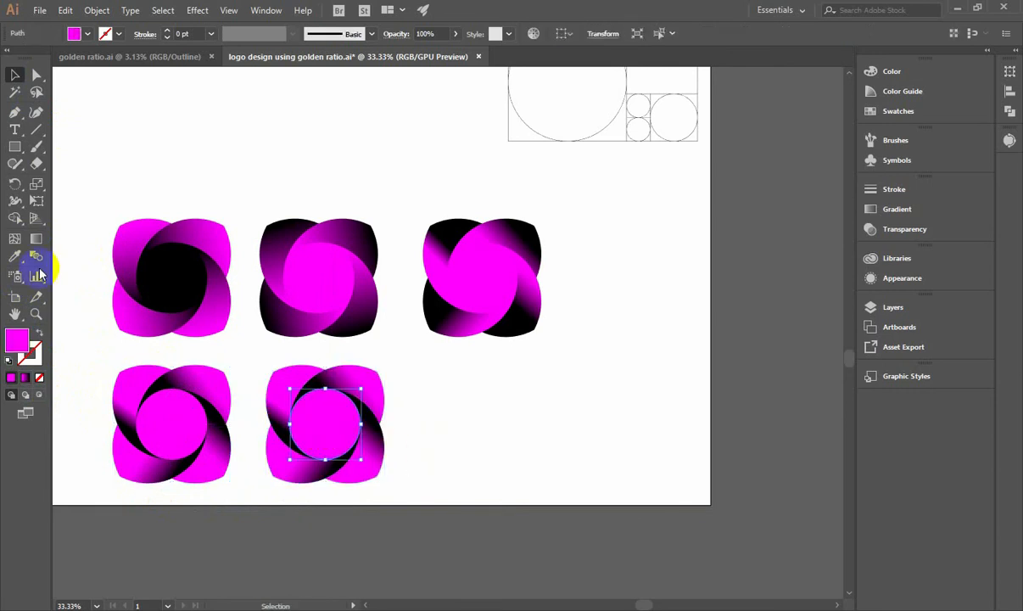
pyautogui.click(75, 33)
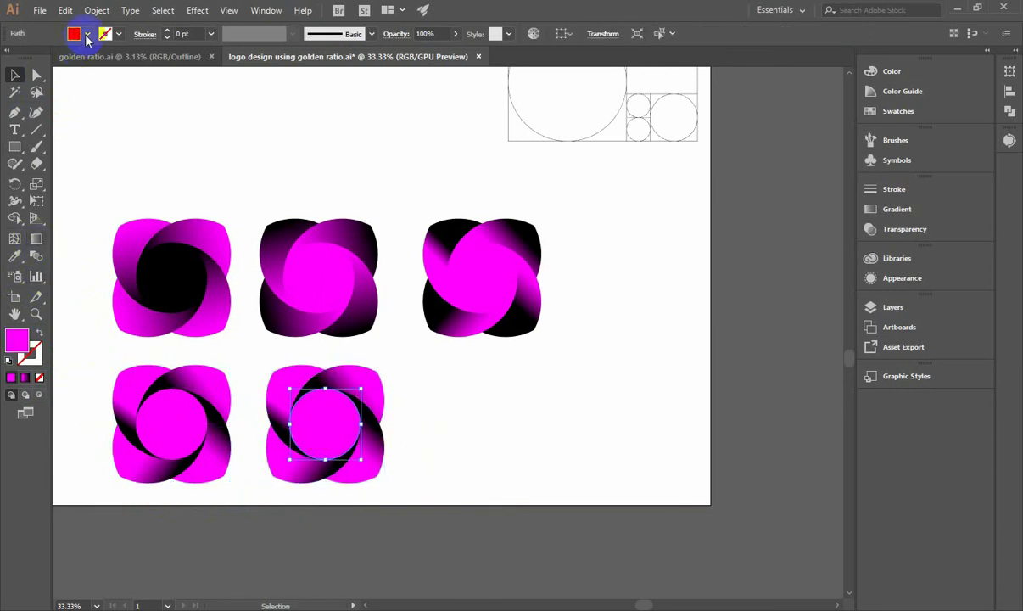
pyautogui.click(36, 57)
pyautogui.click(479, 450)
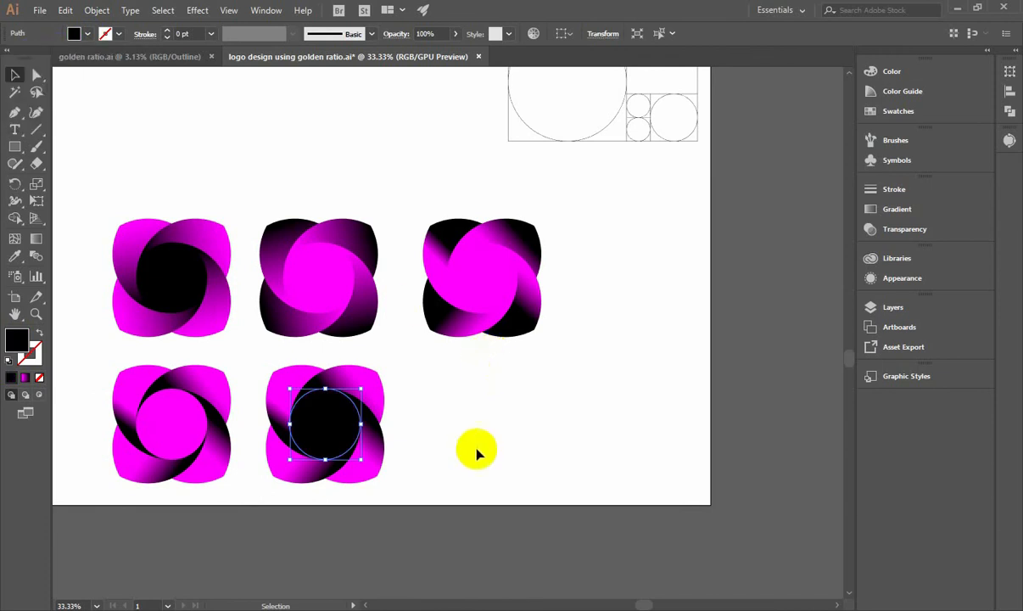
pyautogui.click(469, 449)
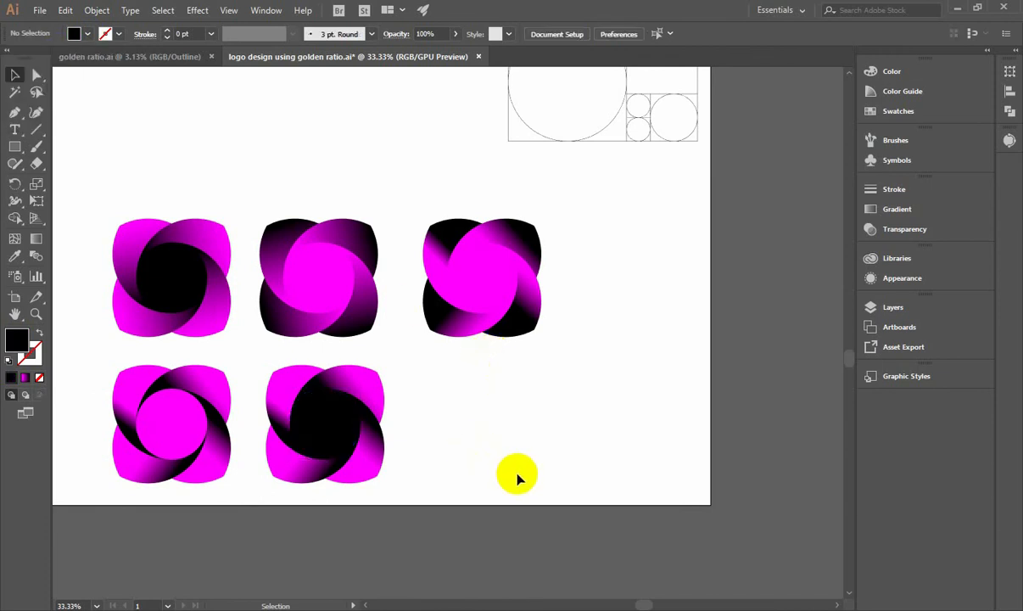